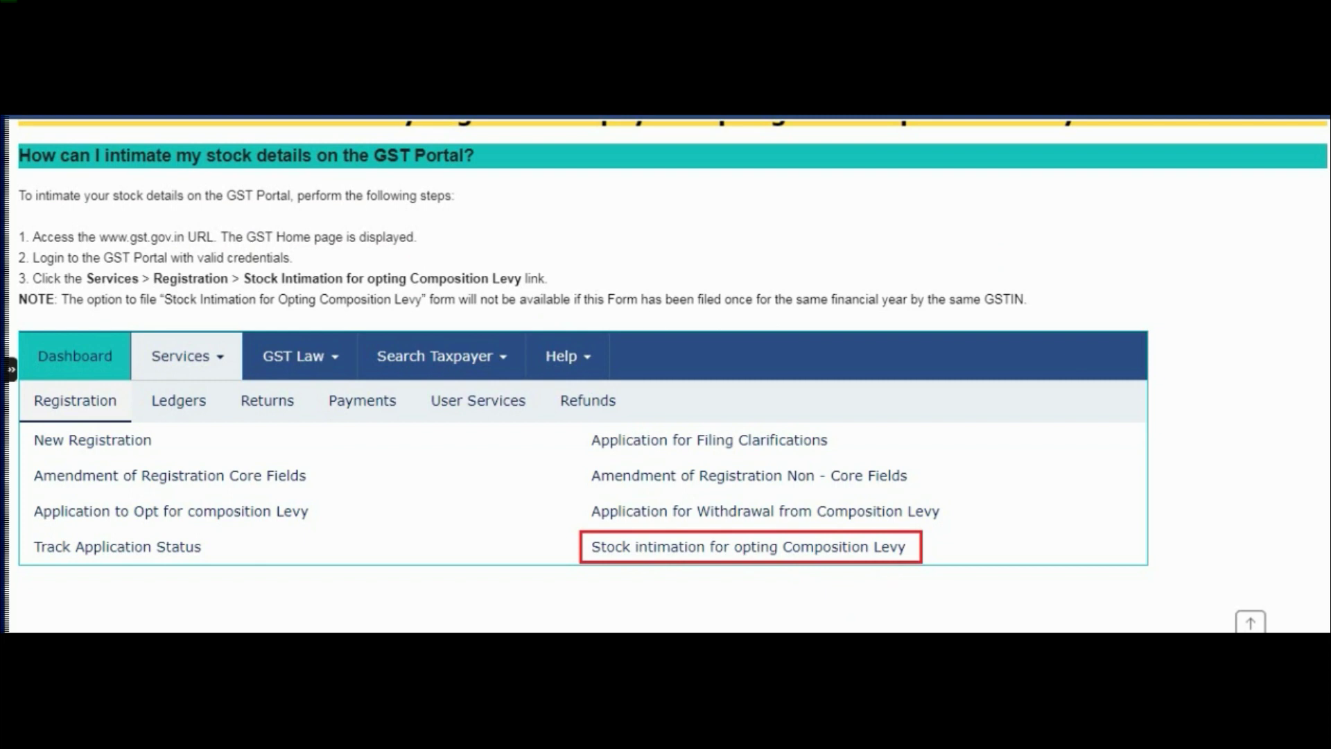
# Read the note on when the stock intimation form is unavailable and the instructions for downloading the stock details template
pyautogui.moveTo(157, 280)
pyautogui.mouseDown()
pyautogui.moveTo(170, 315)
pyautogui.moveTo(1047, 322)
pyautogui.mouseUp()
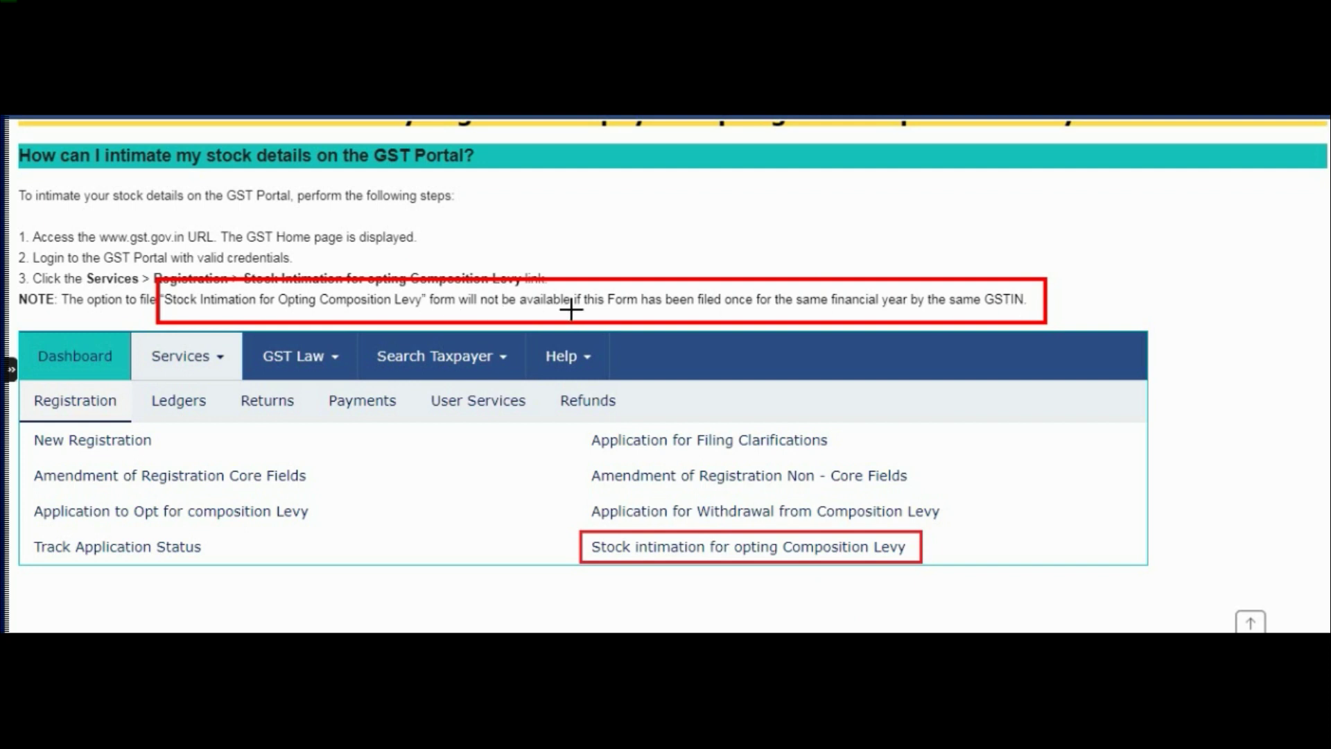
pyautogui.press('Escape')
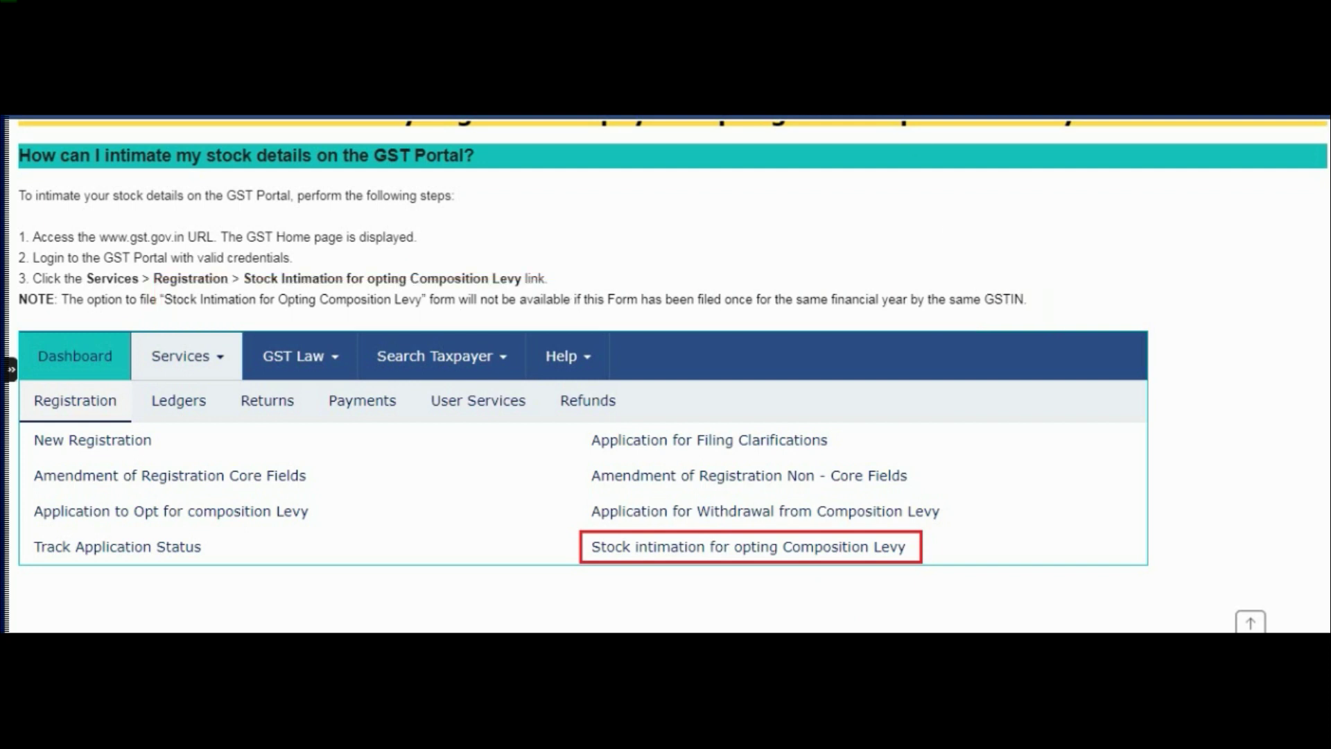
pyautogui.scroll(-7, 666, 374)
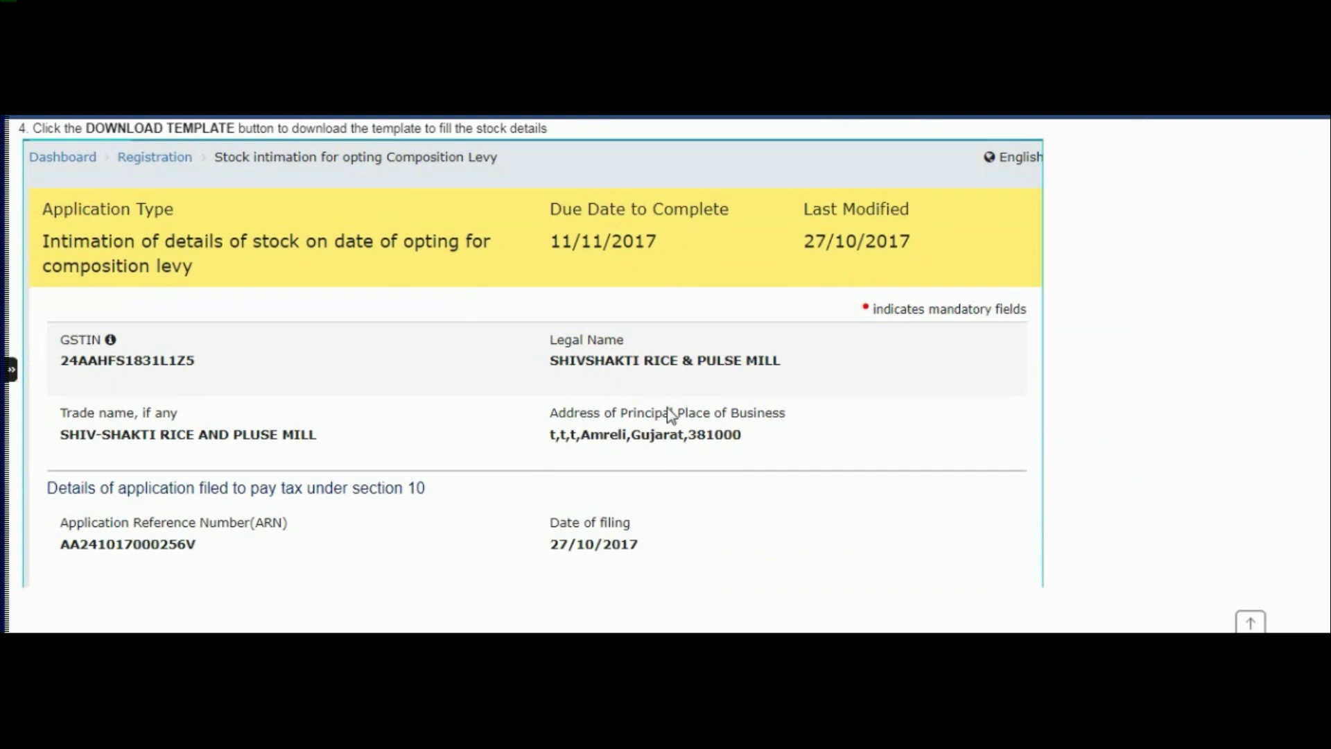
pyautogui.scroll(-4, 889, 476)
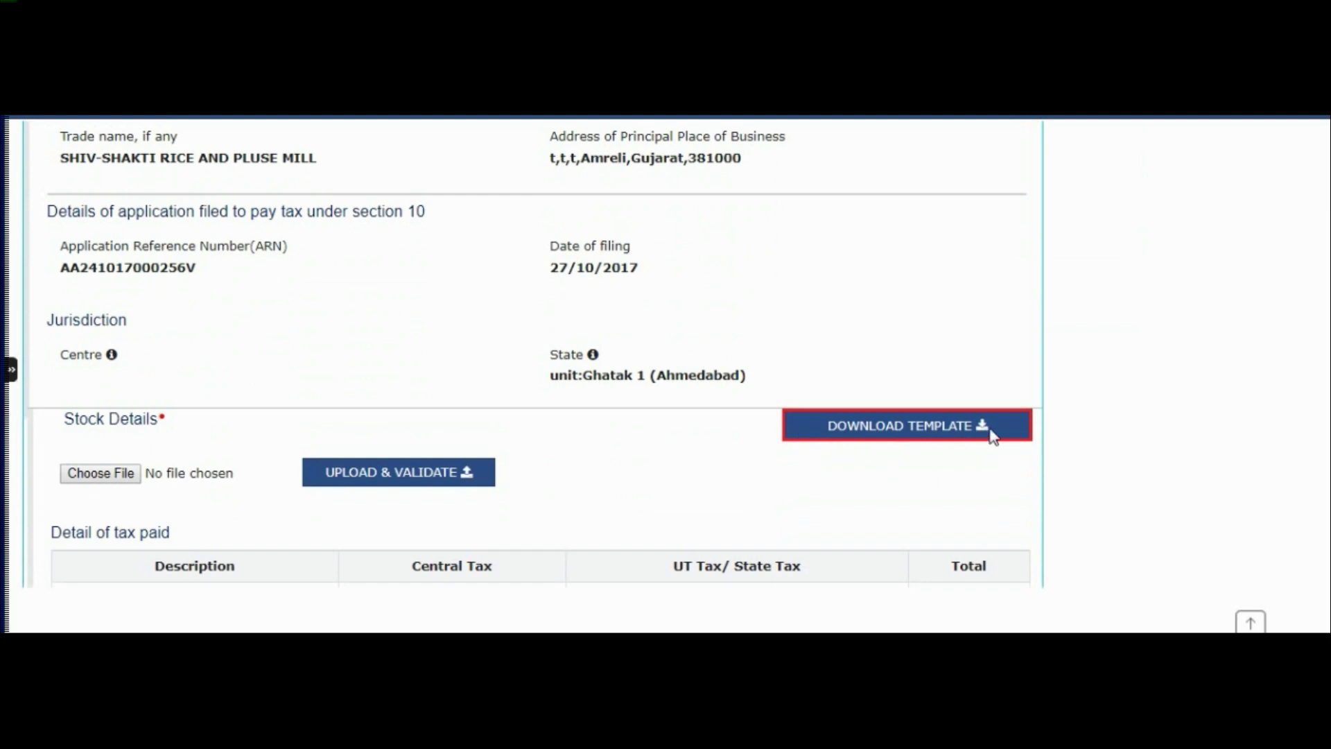
pyautogui.scroll(-7, 532, 353)
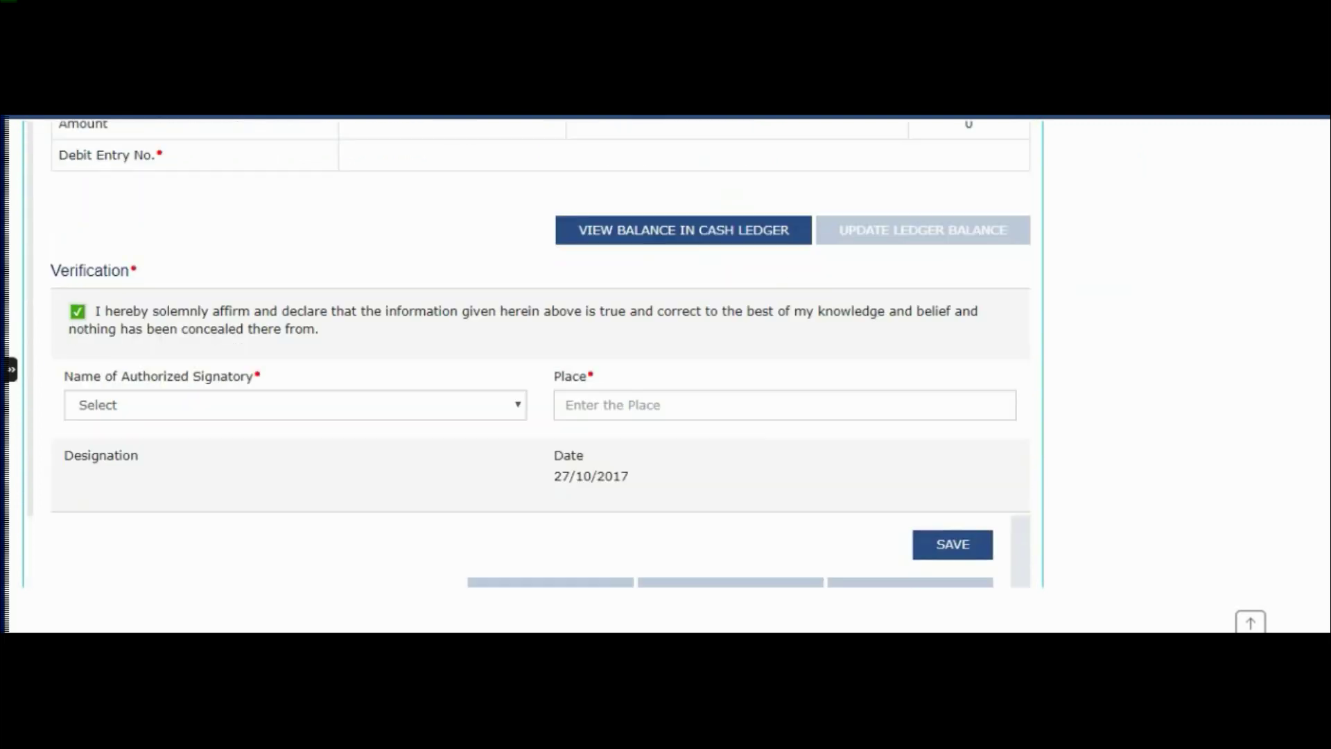
pyautogui.scroll(-8, 533, 354)
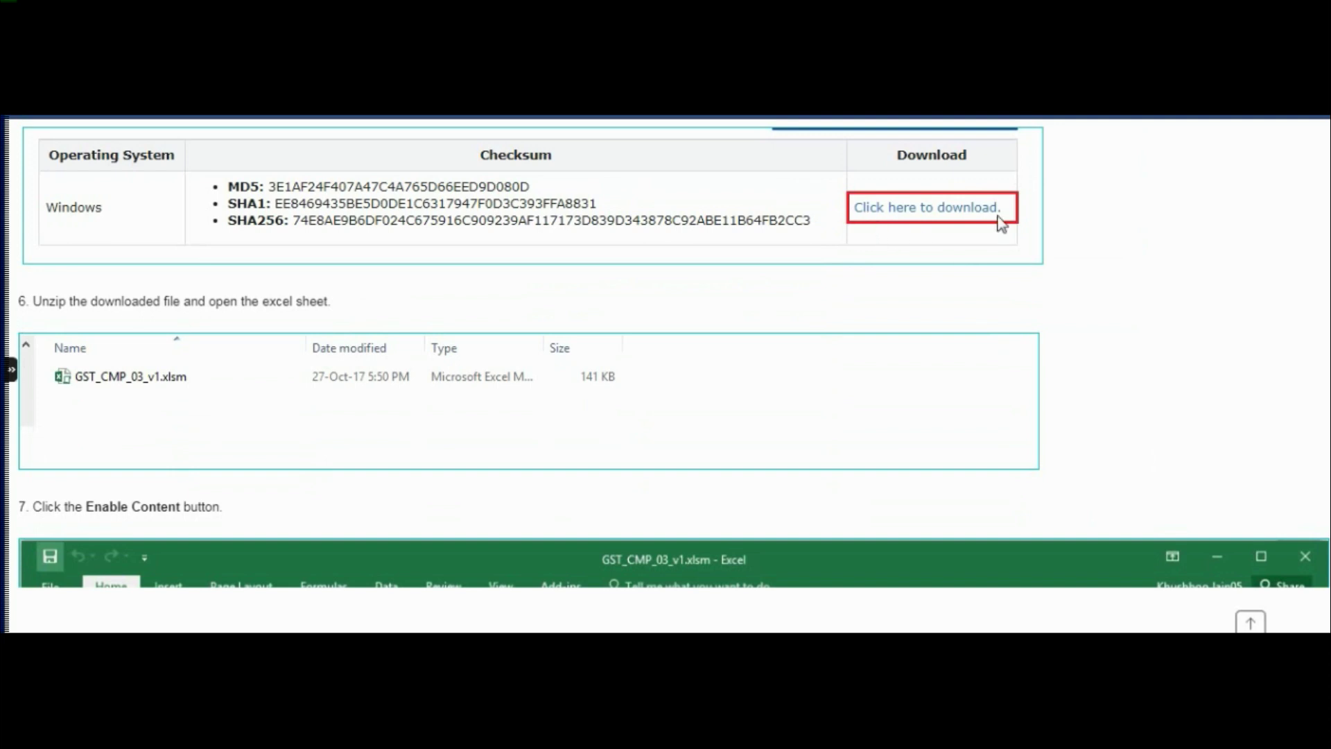
# Read the instructions for enabling content in GST_CMP_03_v1.xlsm, entering the GSTIN and inserting rows
pyautogui.scroll(-3, 533, 353)
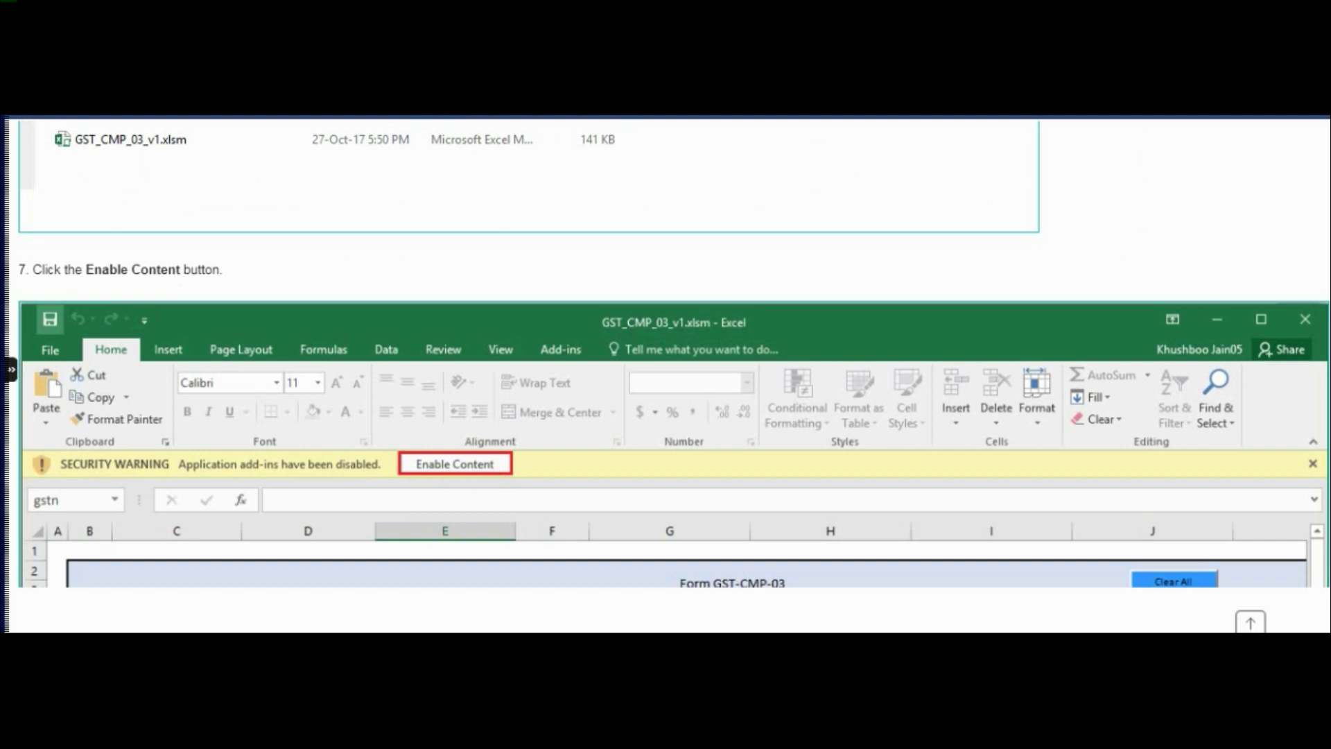
pyautogui.scroll(-6, 913, 537)
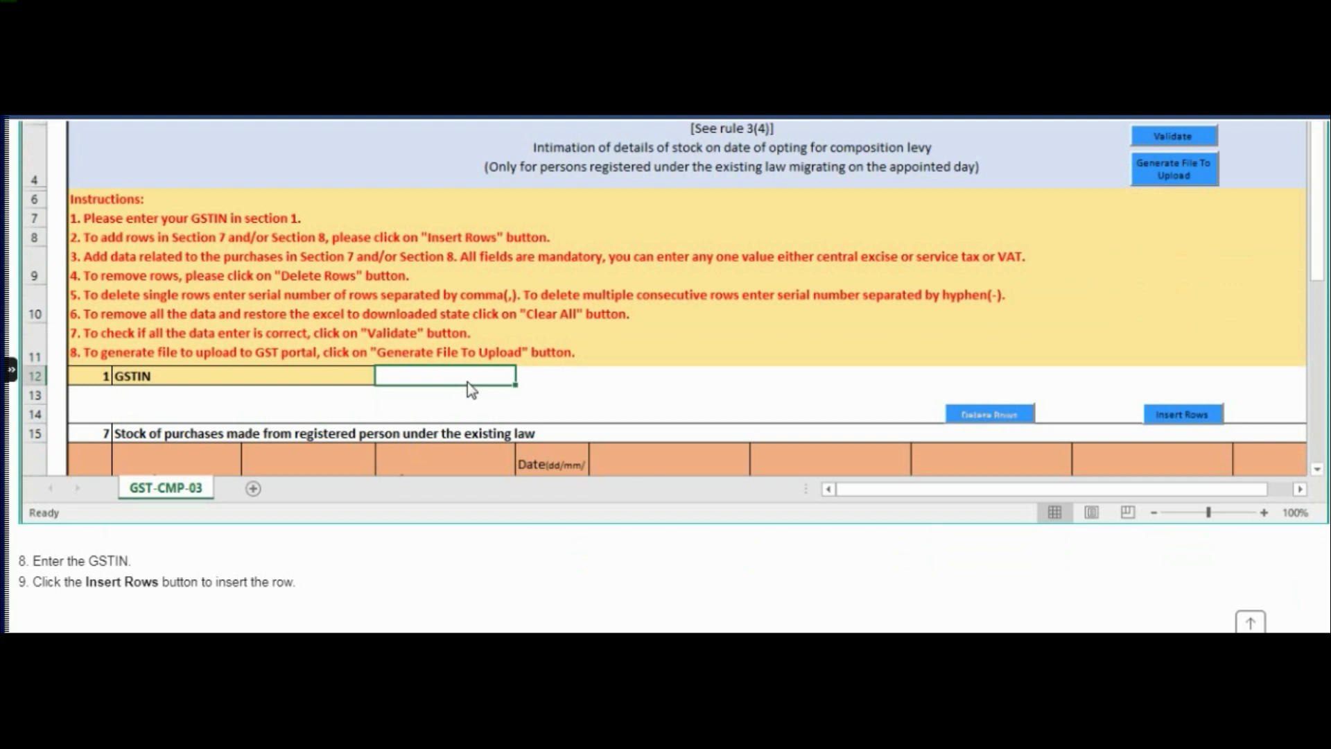
pyautogui.scroll(-5, 666, 353)
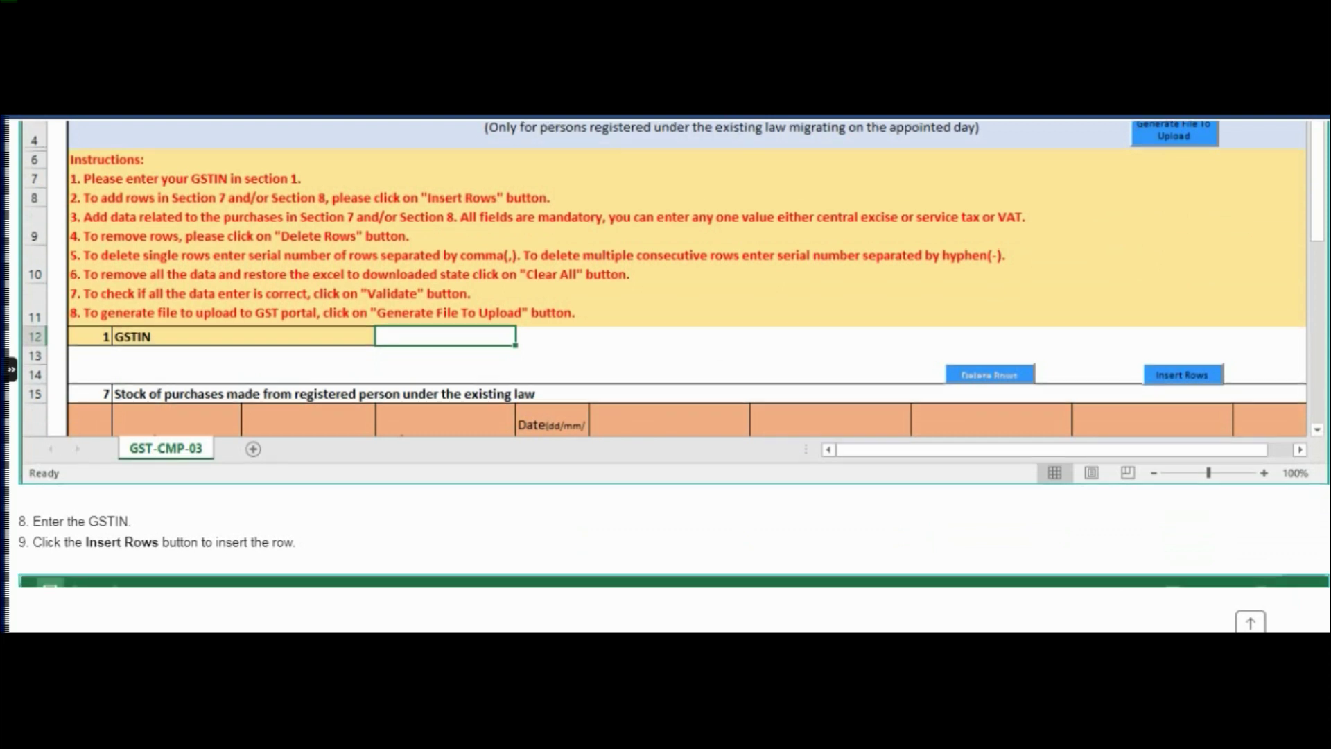
pyautogui.scroll(-3, 1206, 485)
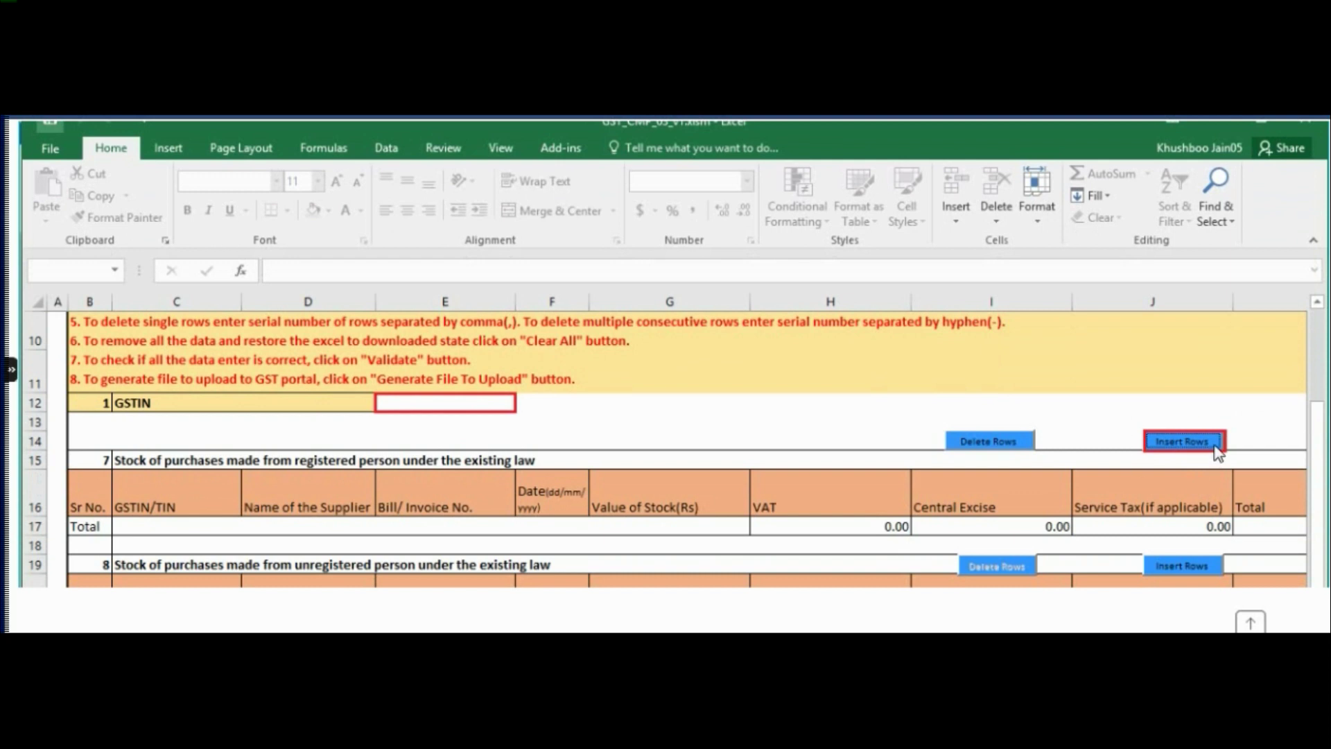
pyautogui.scroll(-6, 665, 353)
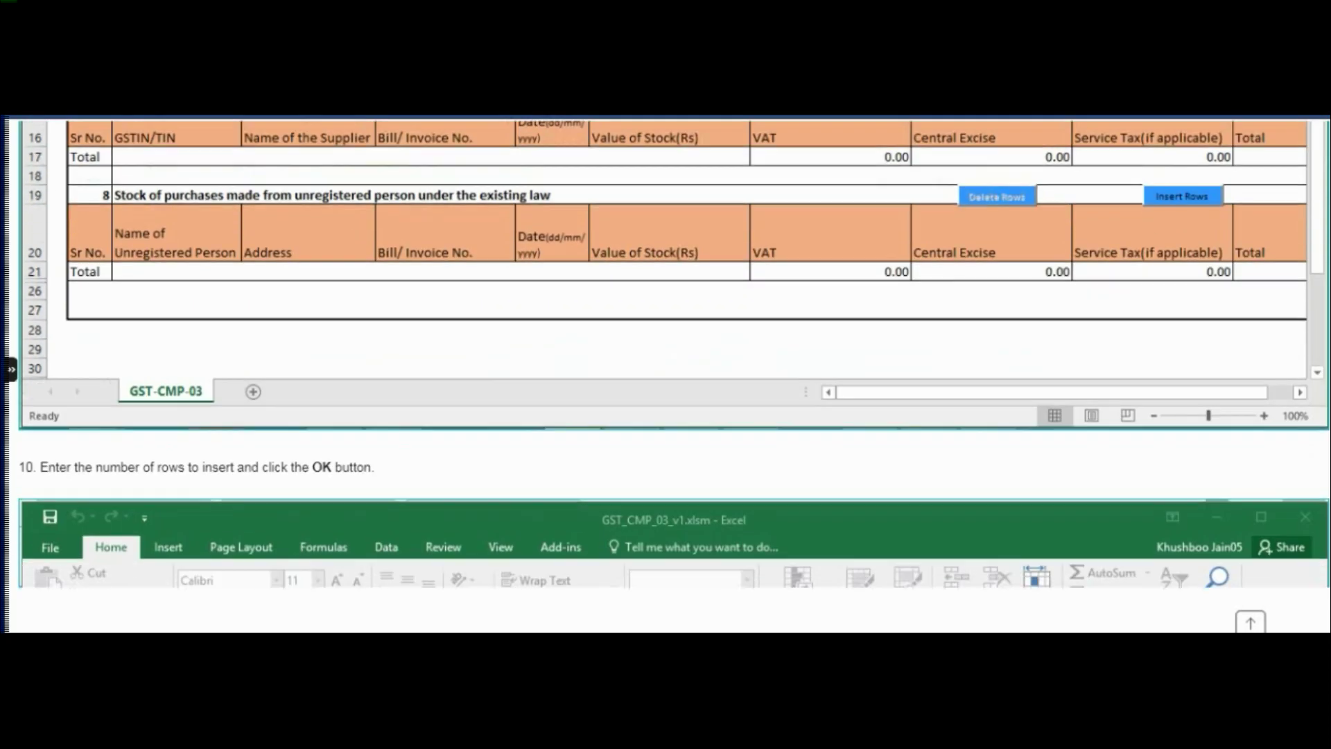
pyautogui.scroll(-3, 665, 353)
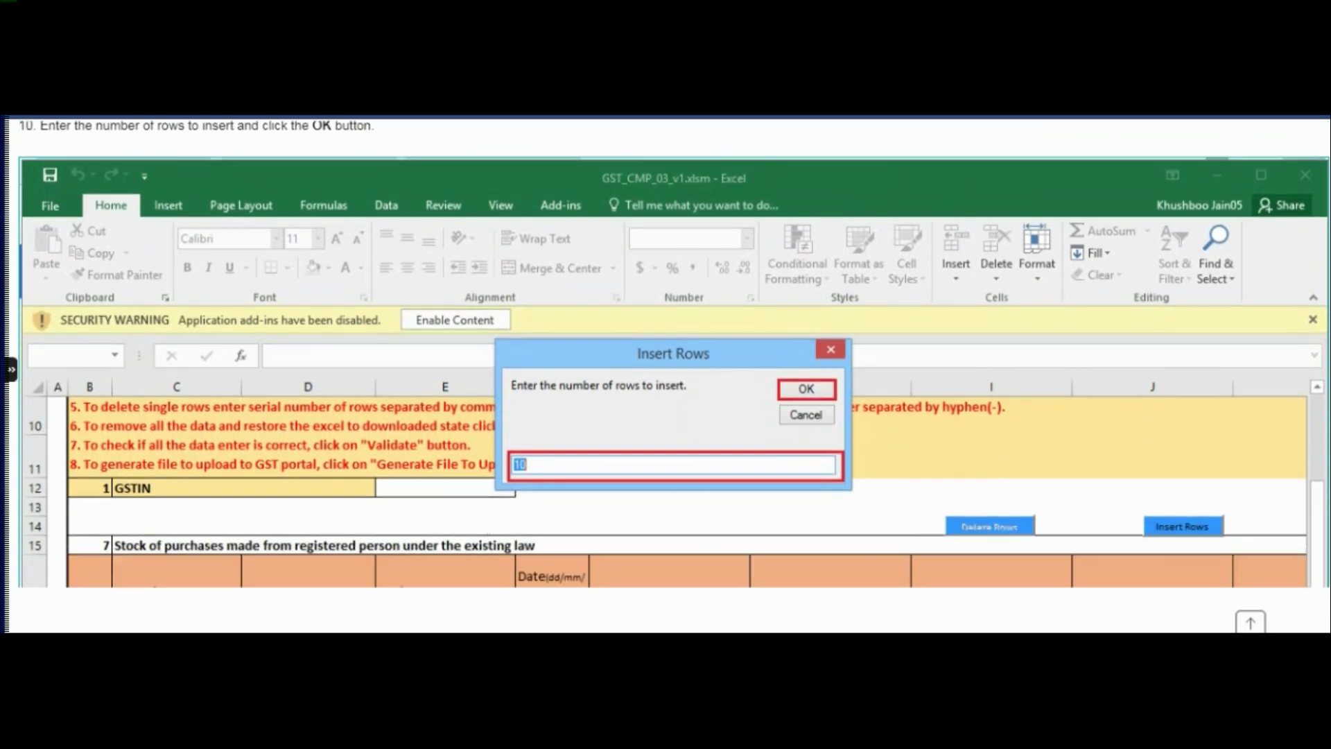
# Examine the instructions for entering stock purchase details, temporarily boxing the note that invoice dates should be prior to 1st July 2017
pyautogui.click(1328, 631)
pyautogui.click(1327, 631)
pyautogui.scroll(-3, 386, 431)
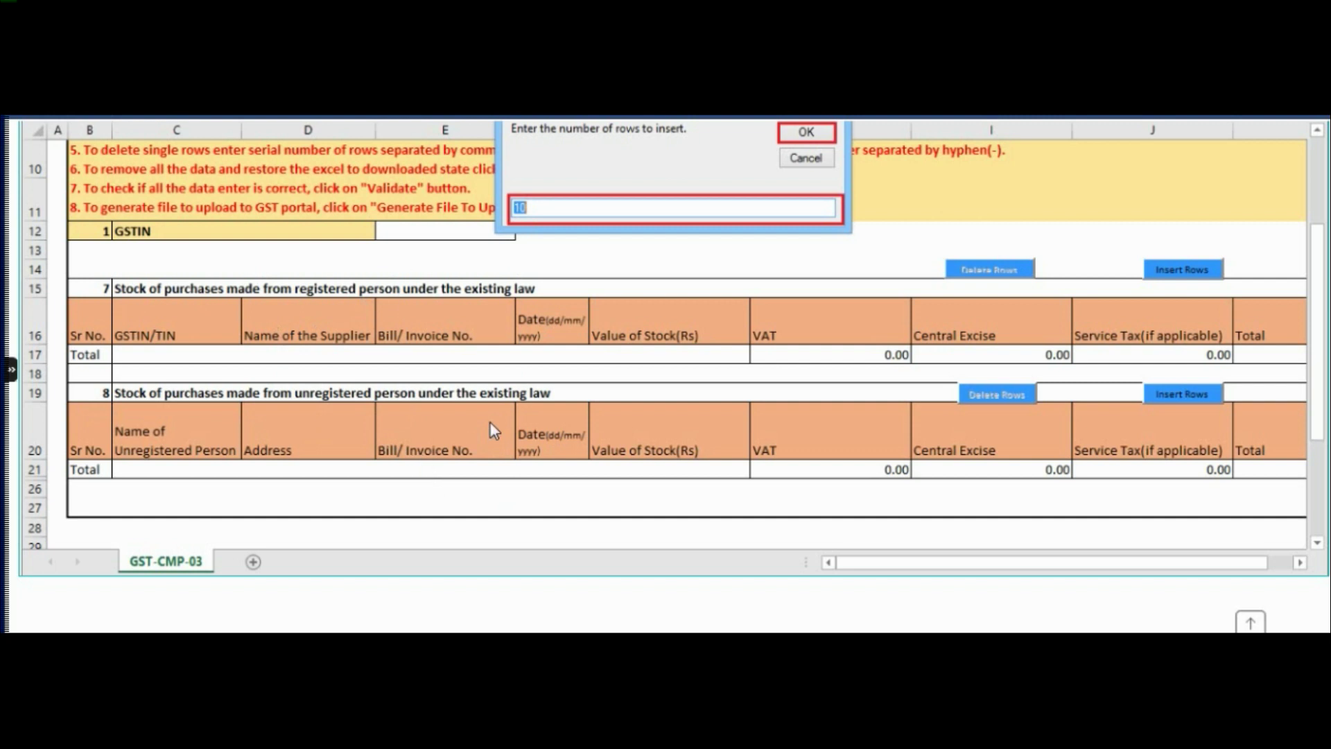
pyautogui.scroll(-3, 489, 424)
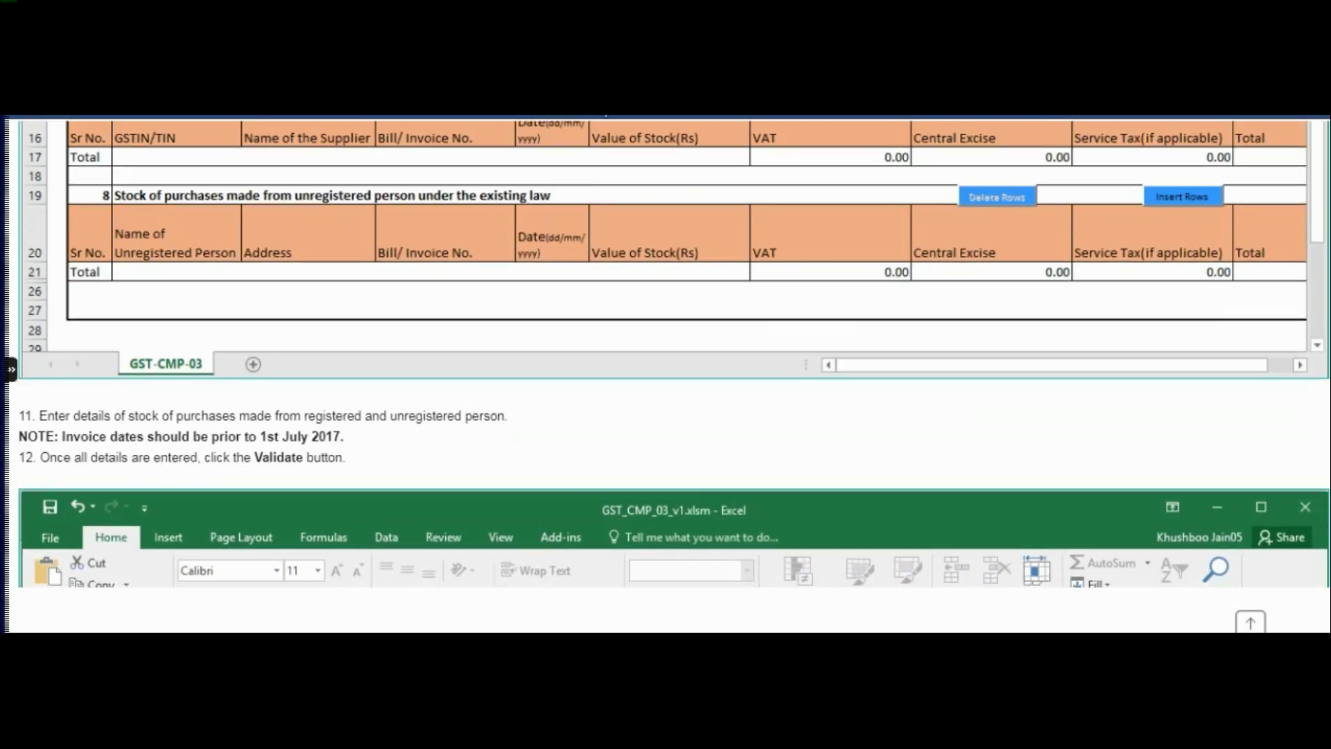
pyautogui.moveTo(57, 424)
pyautogui.mouseDown()
pyautogui.moveTo(61, 443)
pyautogui.moveTo(359, 448)
pyautogui.mouseUp()
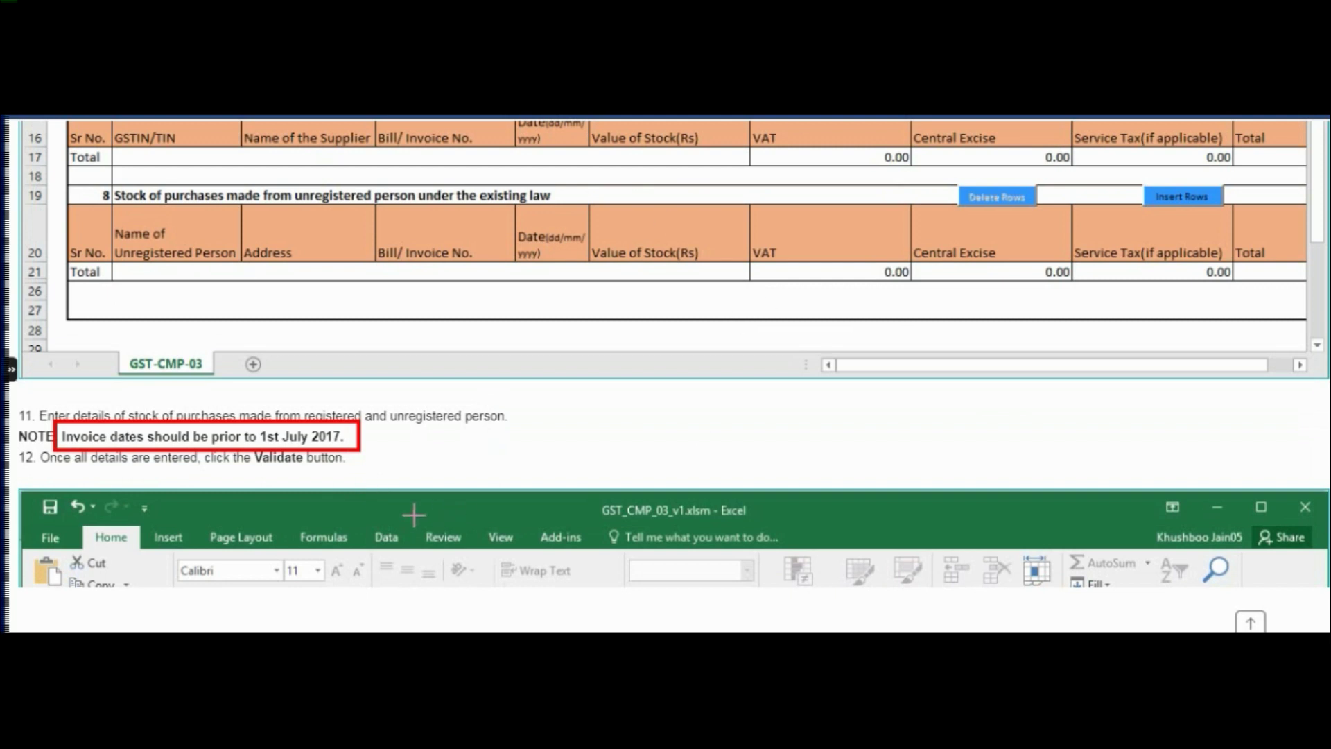
pyautogui.press('Escape')
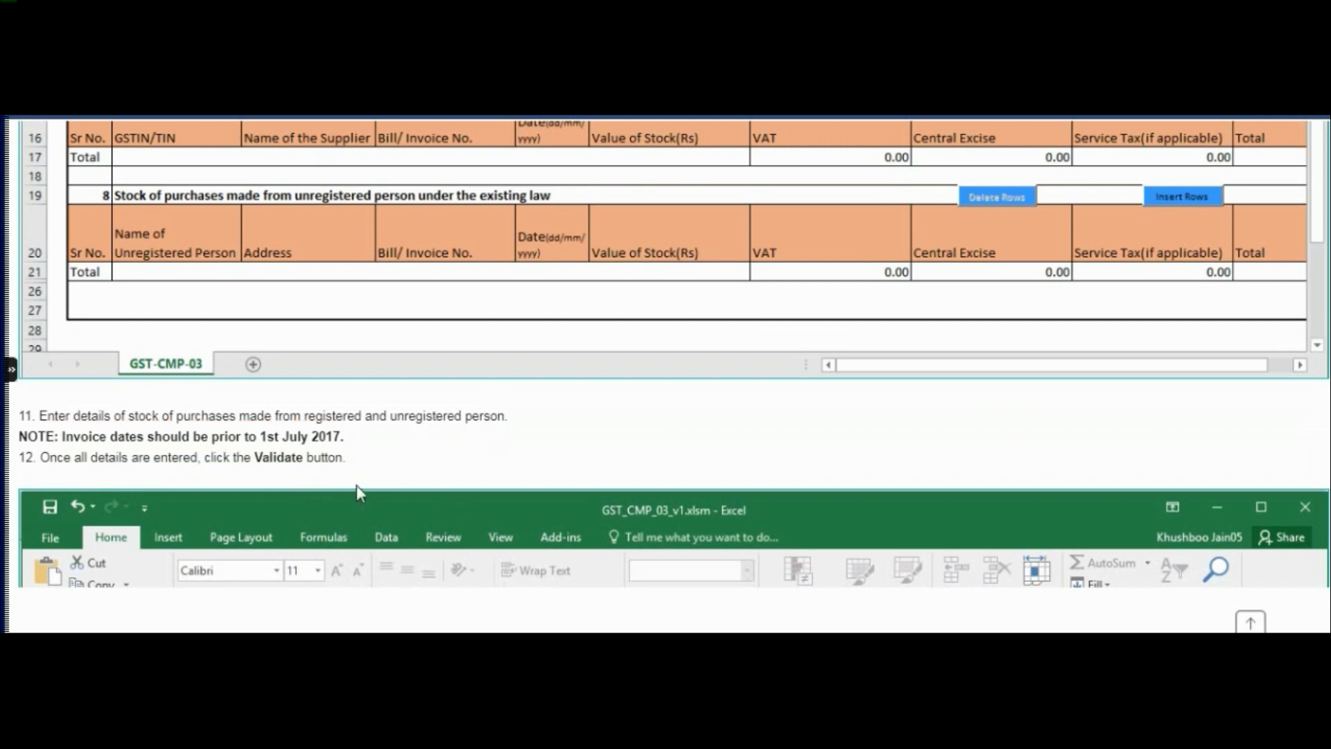
# Examine the worksheet validation instructions, including the sample dialogs for data errors and for successful validation
pyautogui.scroll(-6, 748, 394)
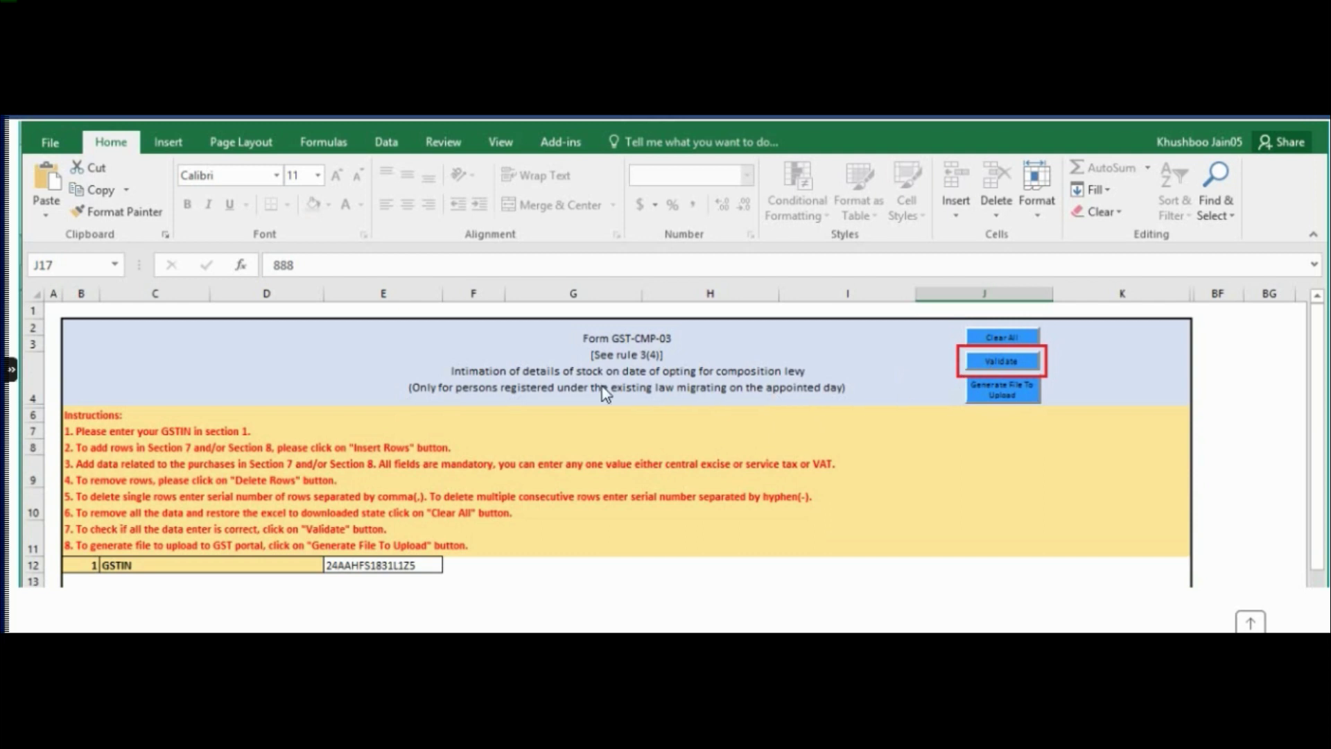
pyautogui.scroll(-4, 605, 393)
pyautogui.scroll(-5, 605, 393)
pyautogui.scroll(-2, 609, 406)
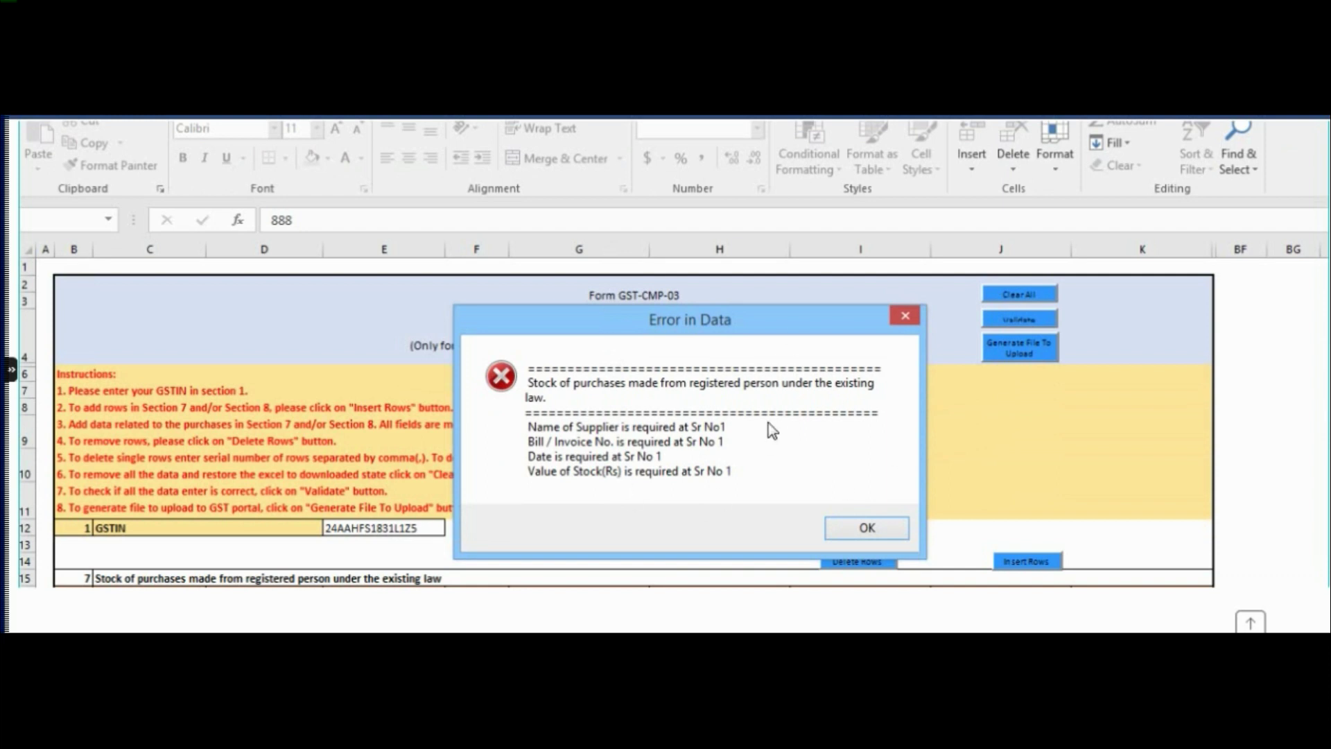
pyautogui.scroll(-1, 769, 423)
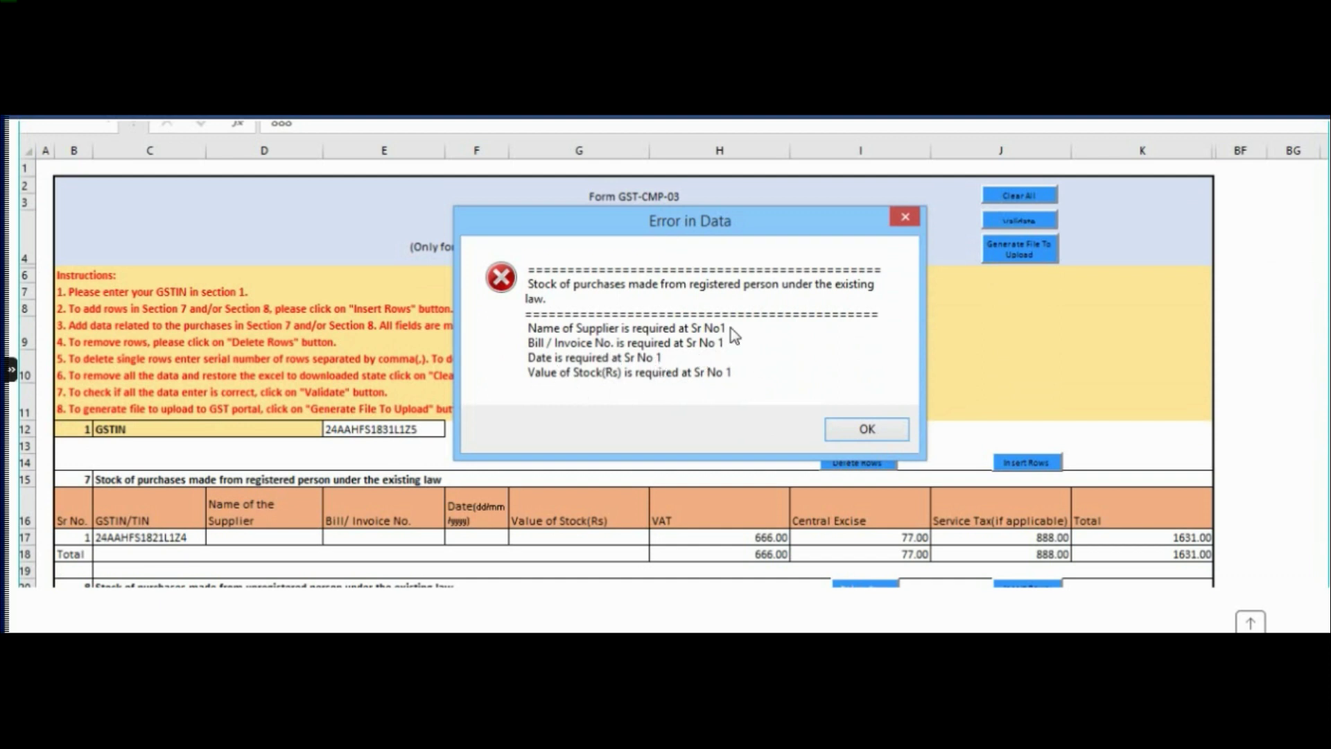
pyautogui.scroll(-5, 679, 406)
pyautogui.scroll(-2, 681, 424)
pyautogui.scroll(-3, 680, 418)
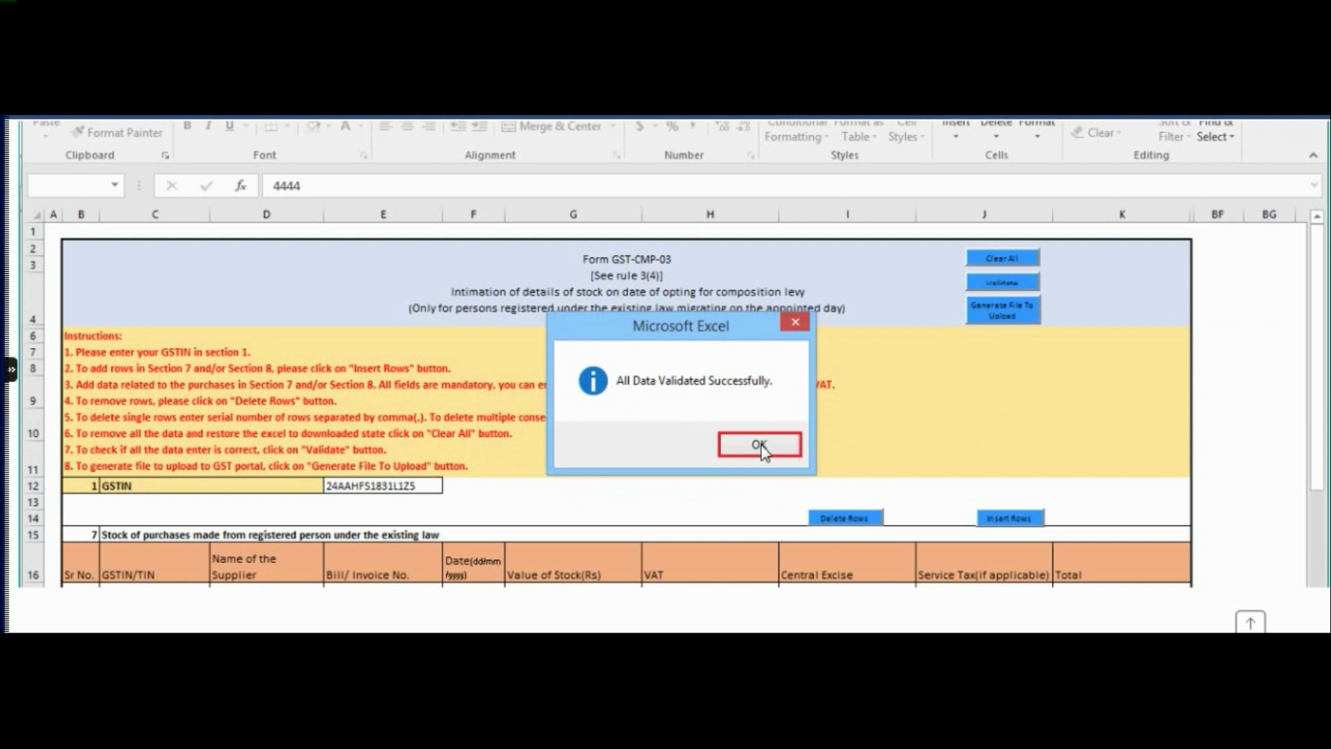
# Read the instructions for generating the JSON upload file from the completed worksheet
pyautogui.scroll(-3, 761, 440)
pyautogui.scroll(-2, 761, 435)
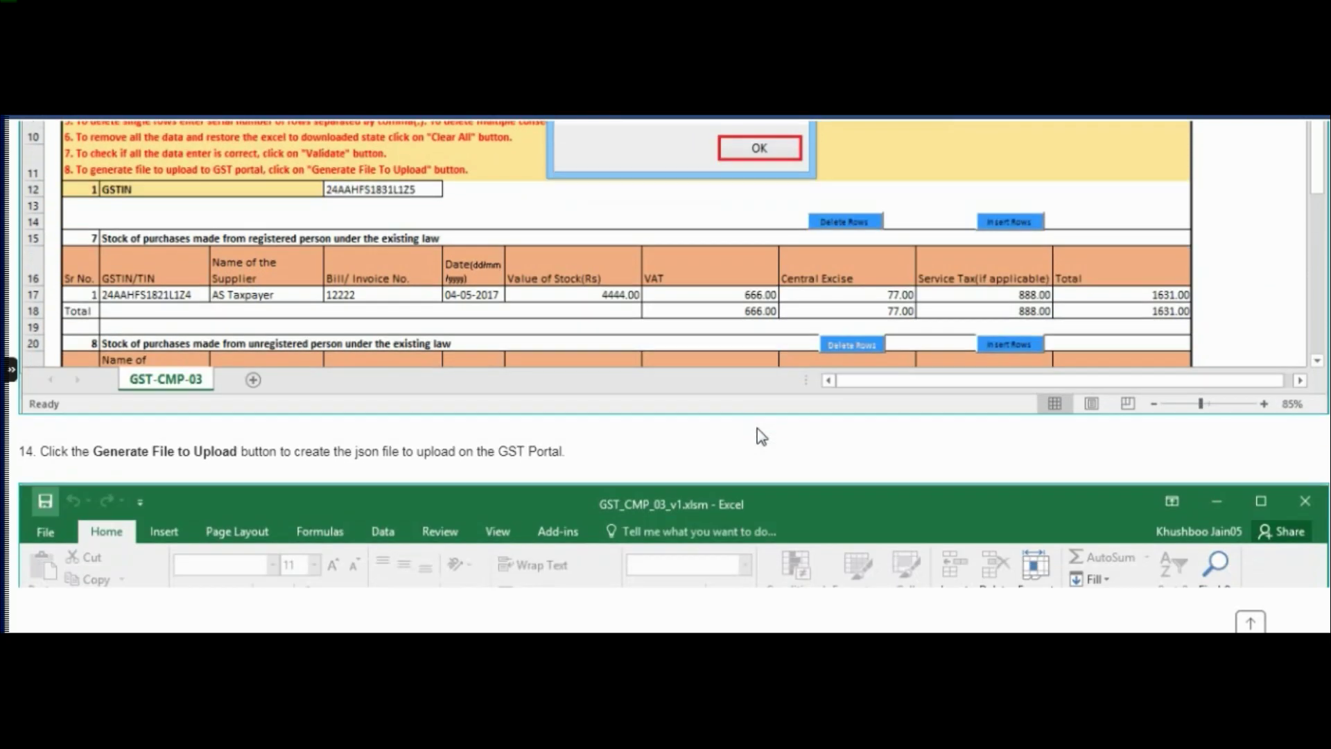
pyautogui.scroll(-6, 761, 438)
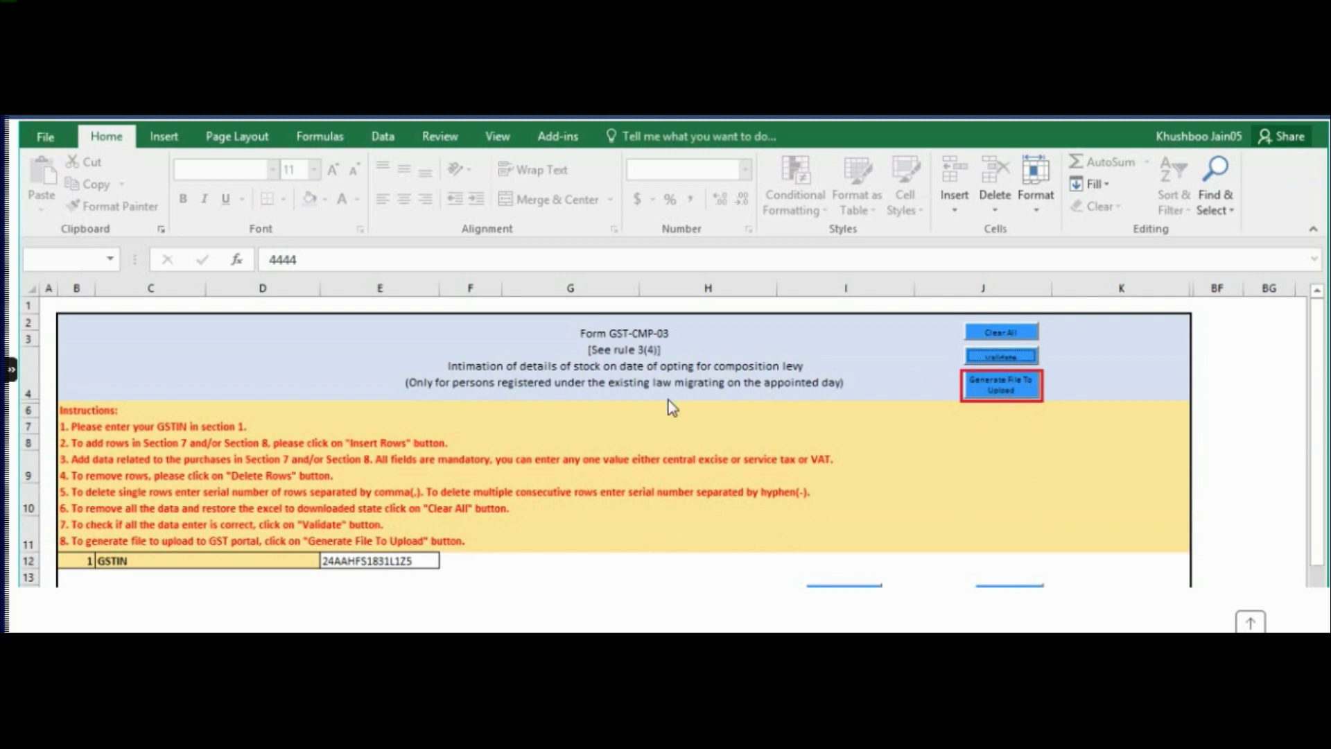
pyautogui.scroll(-4, 603, 441)
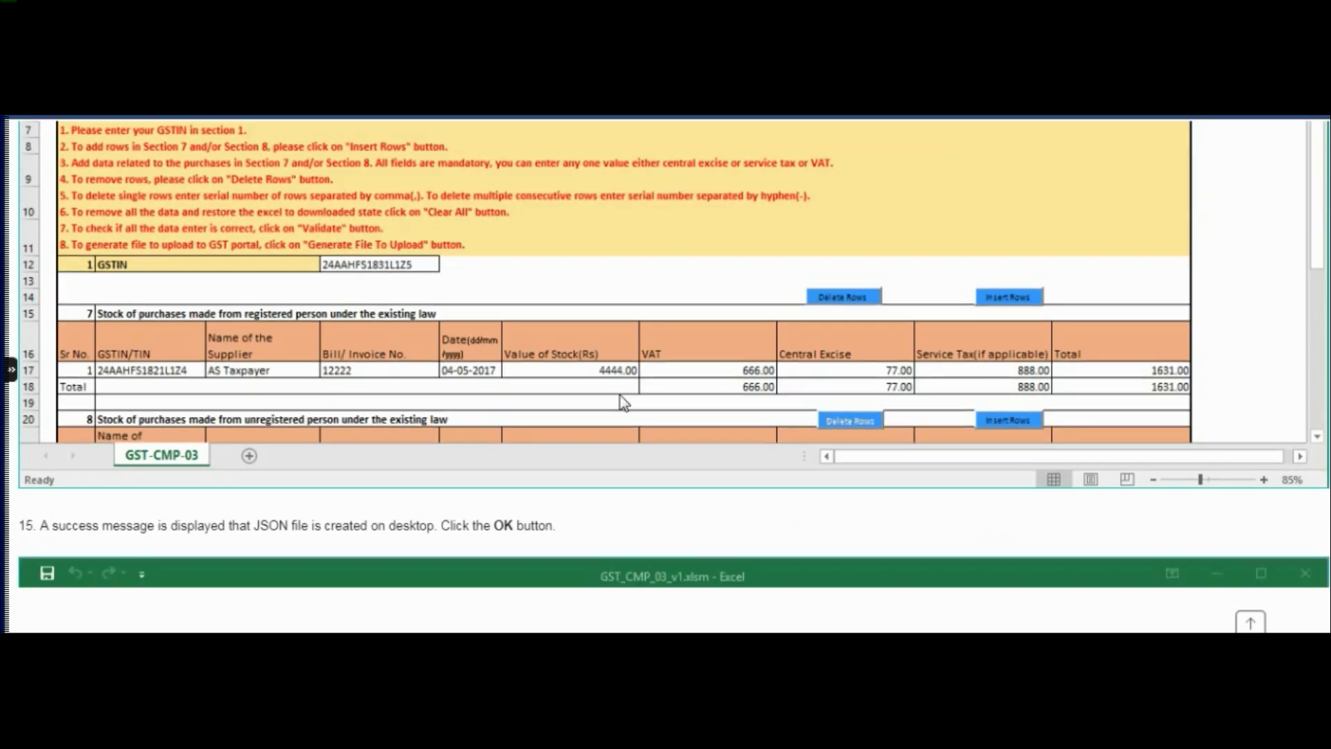
pyautogui.scroll(-3, 624, 406)
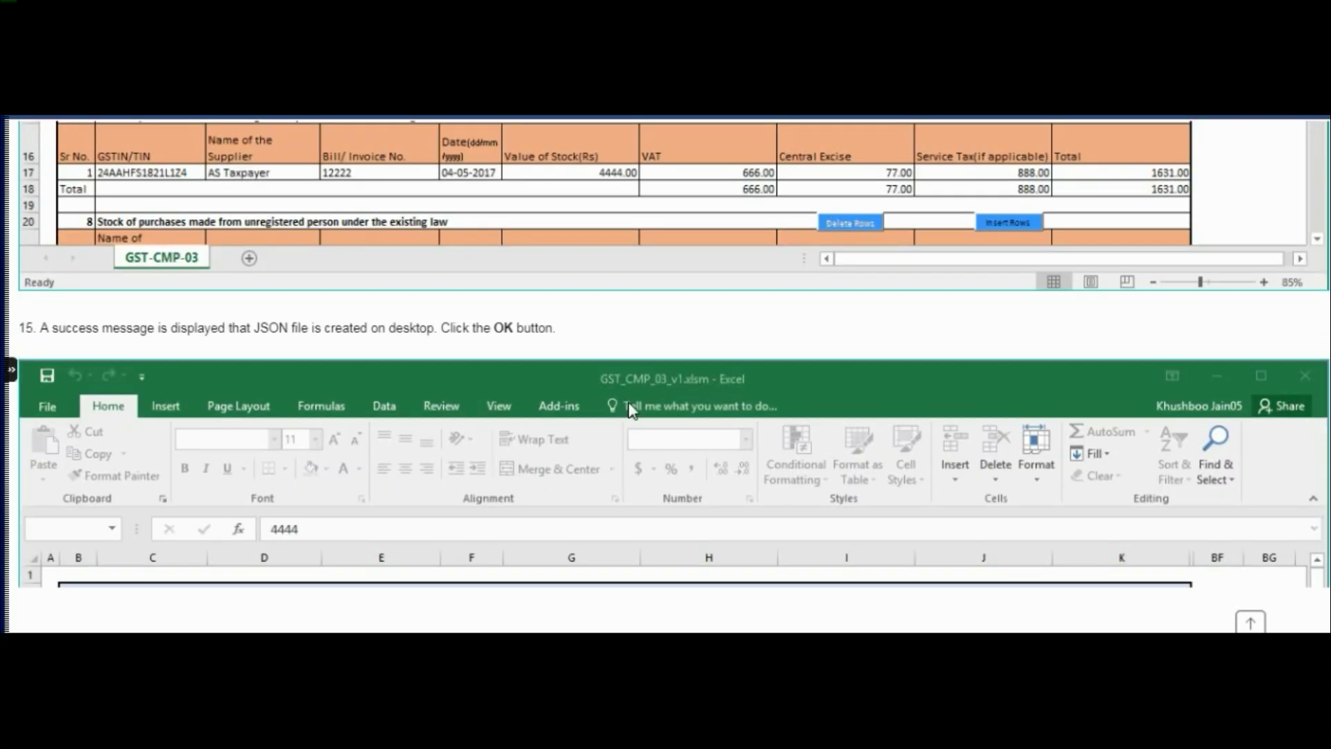
pyautogui.scroll(-6, 631, 409)
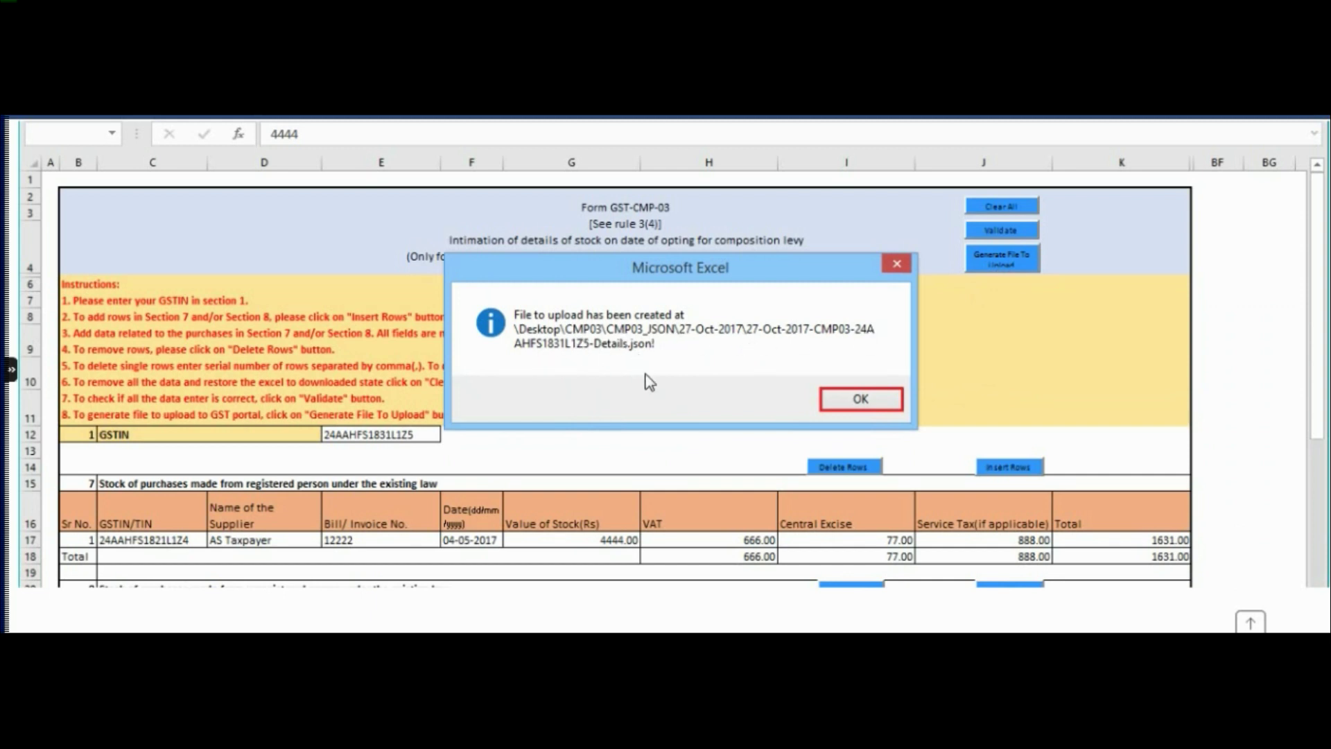
# Examine the instruction for reopening Stock Intimation for opting Composition Levy, temporarily boxing the navigation path and the matching breadcrumb
pyautogui.scroll(-6, 639, 360)
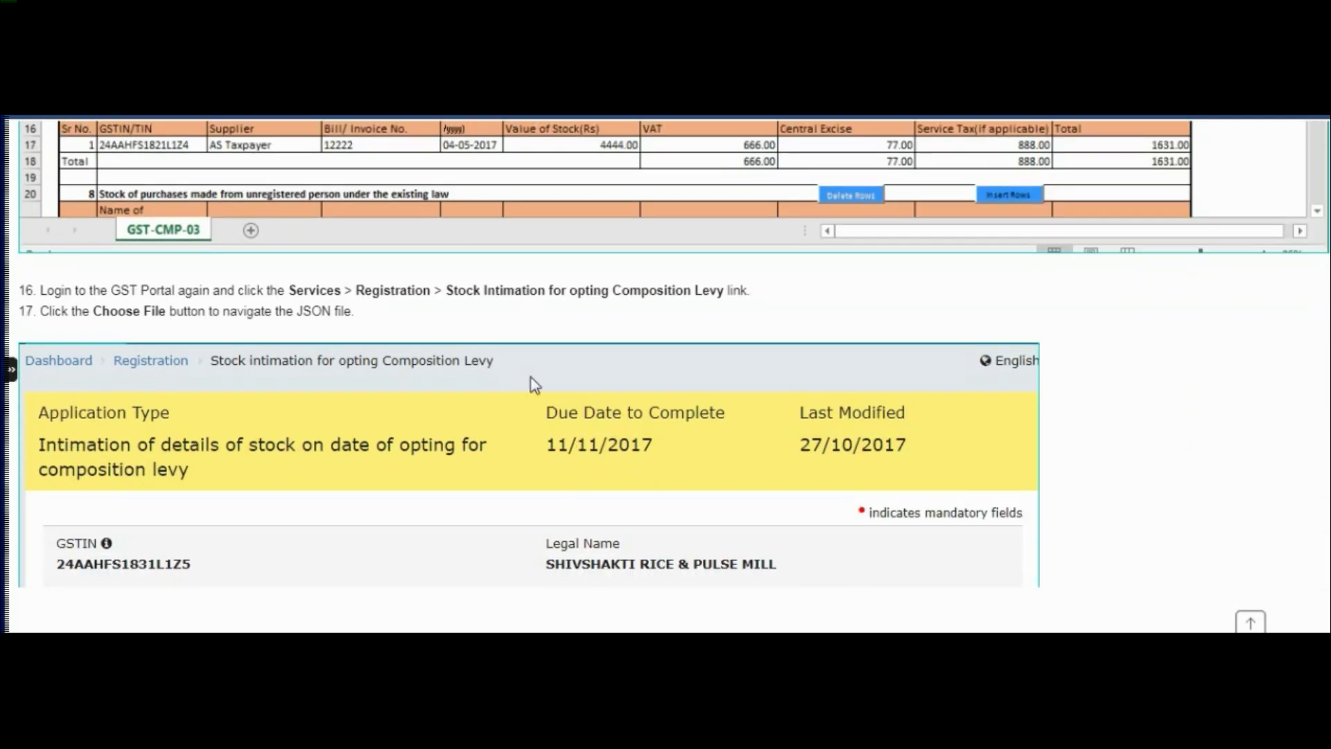
pyautogui.scroll(-2, 589, 312)
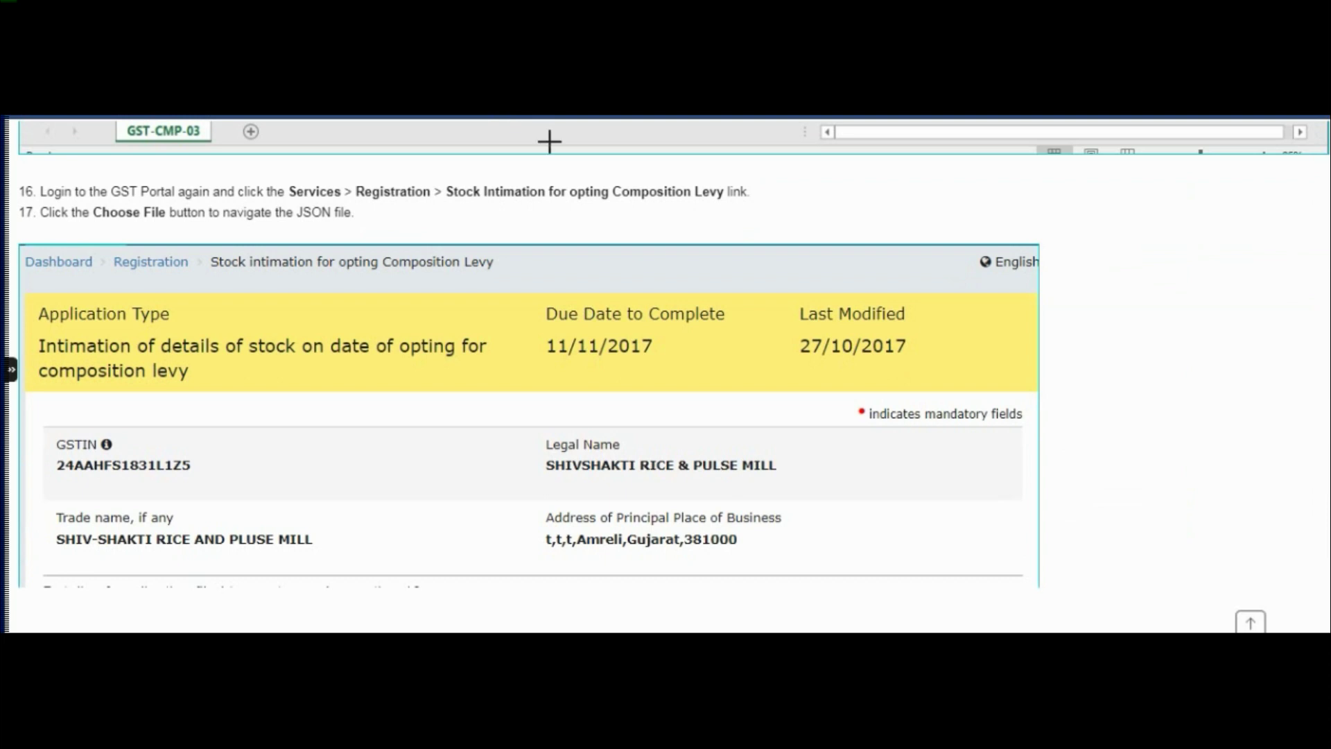
pyautogui.moveTo(276, 173)
pyautogui.mouseDown()
pyautogui.moveTo(421, 201)
pyautogui.moveTo(771, 203)
pyautogui.mouseUp()
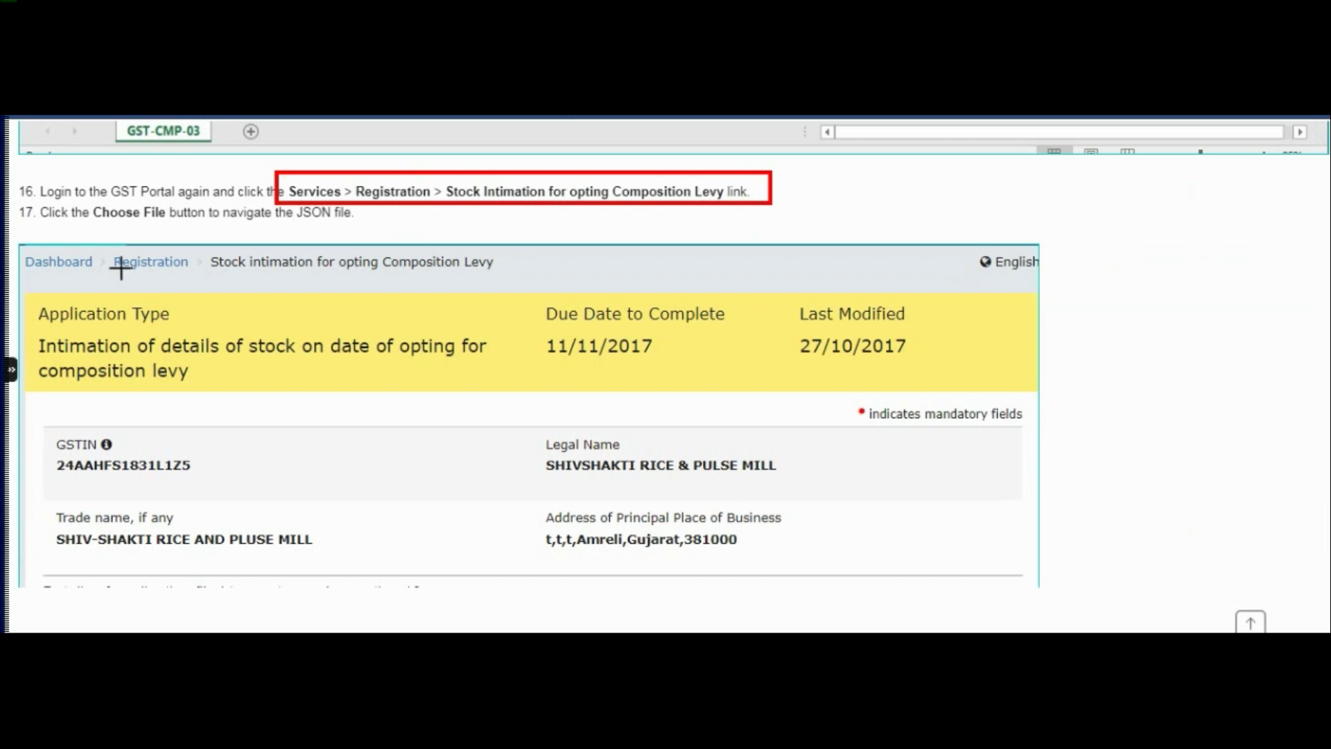
pyautogui.moveTo(108, 246); pyautogui.dragTo(535, 282)
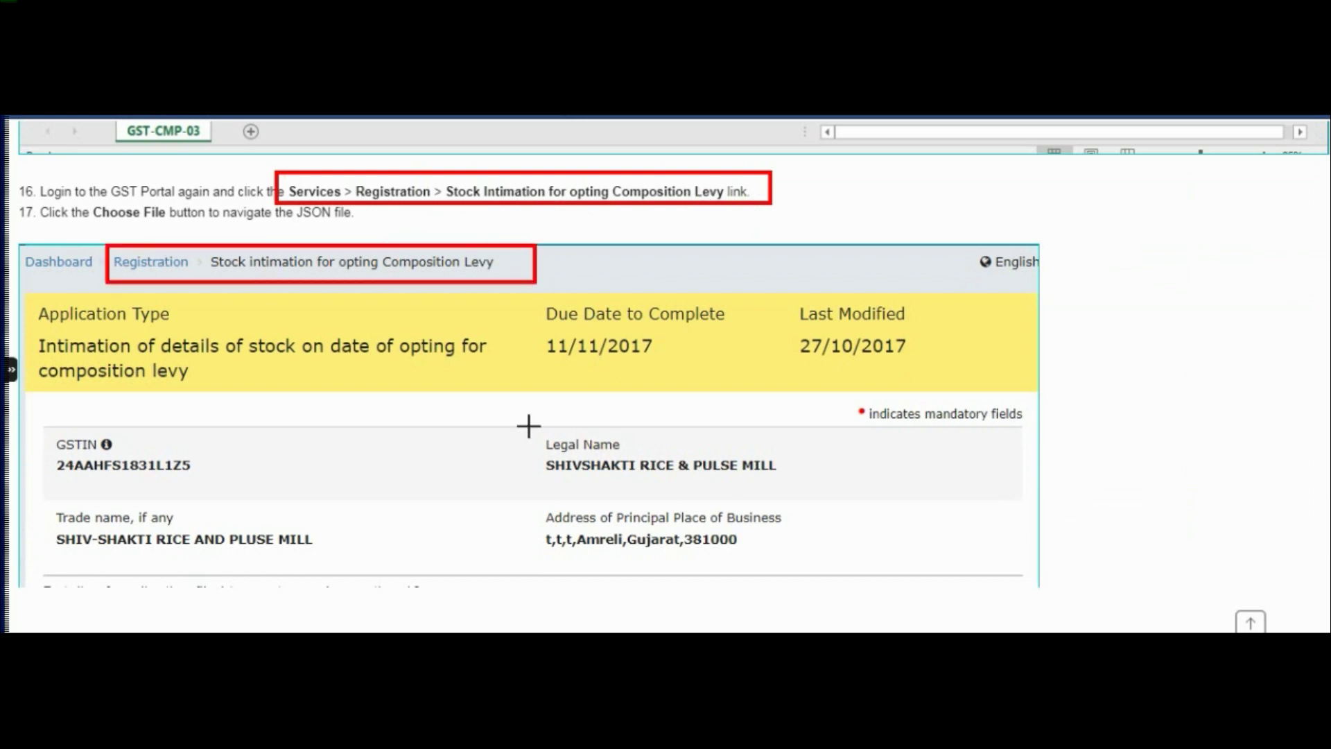
pyautogui.press('Escape')
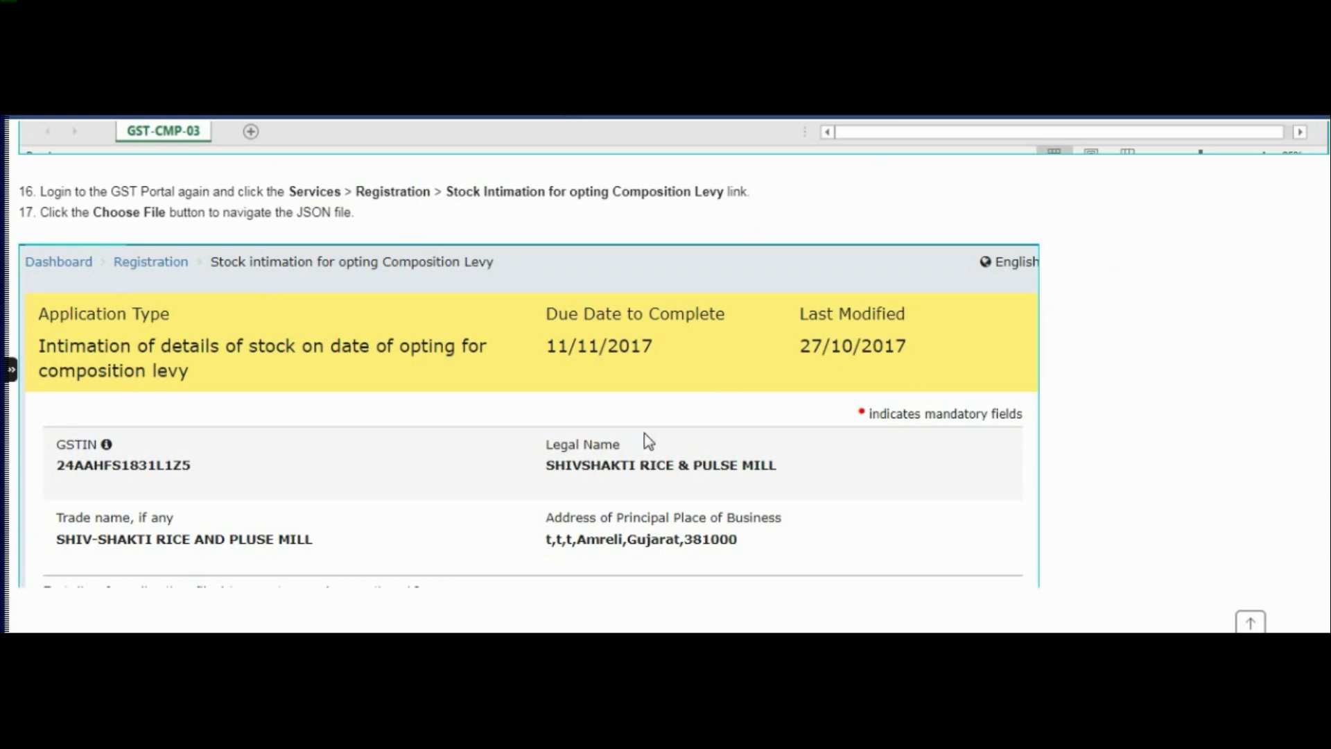
# Read the instructions for choosing the generated JSON file and uploading it for validation under Stock Details
pyautogui.scroll(-2, 696, 400)
pyautogui.scroll(-6, 693, 400)
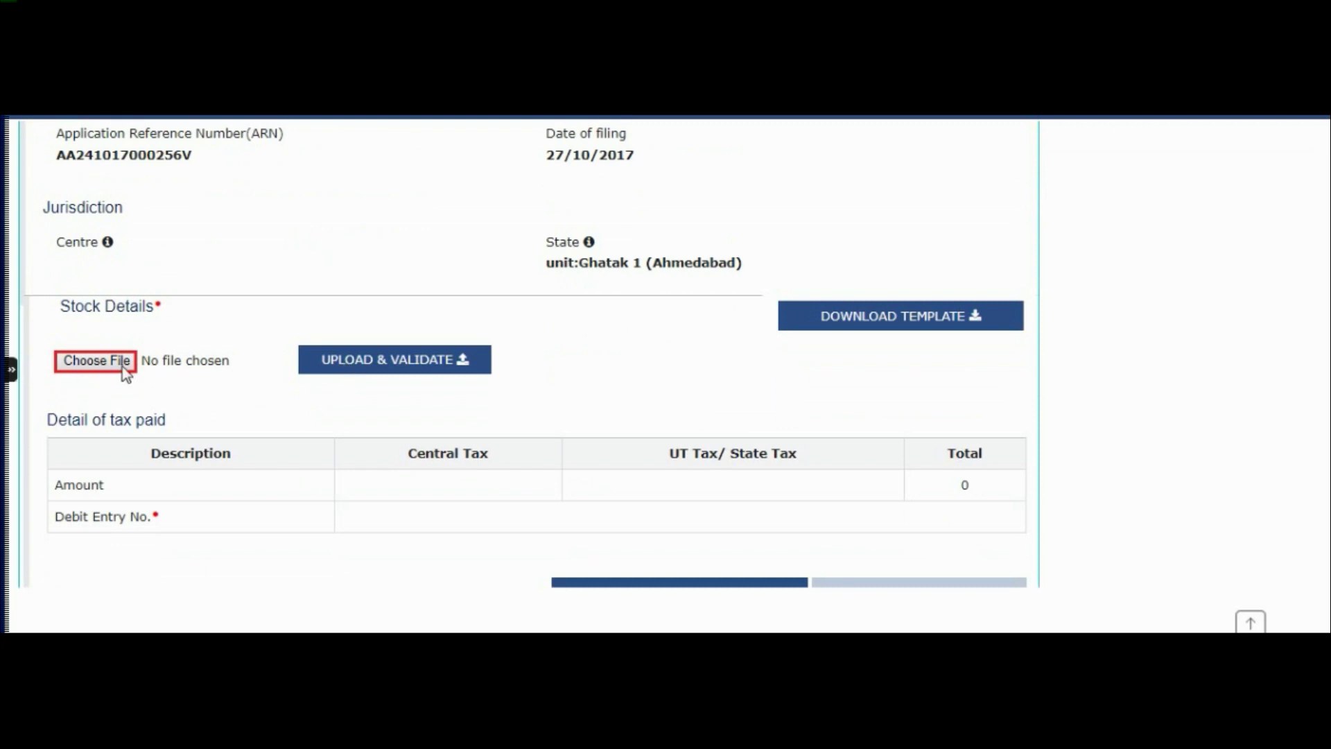
pyautogui.scroll(-12, 291, 402)
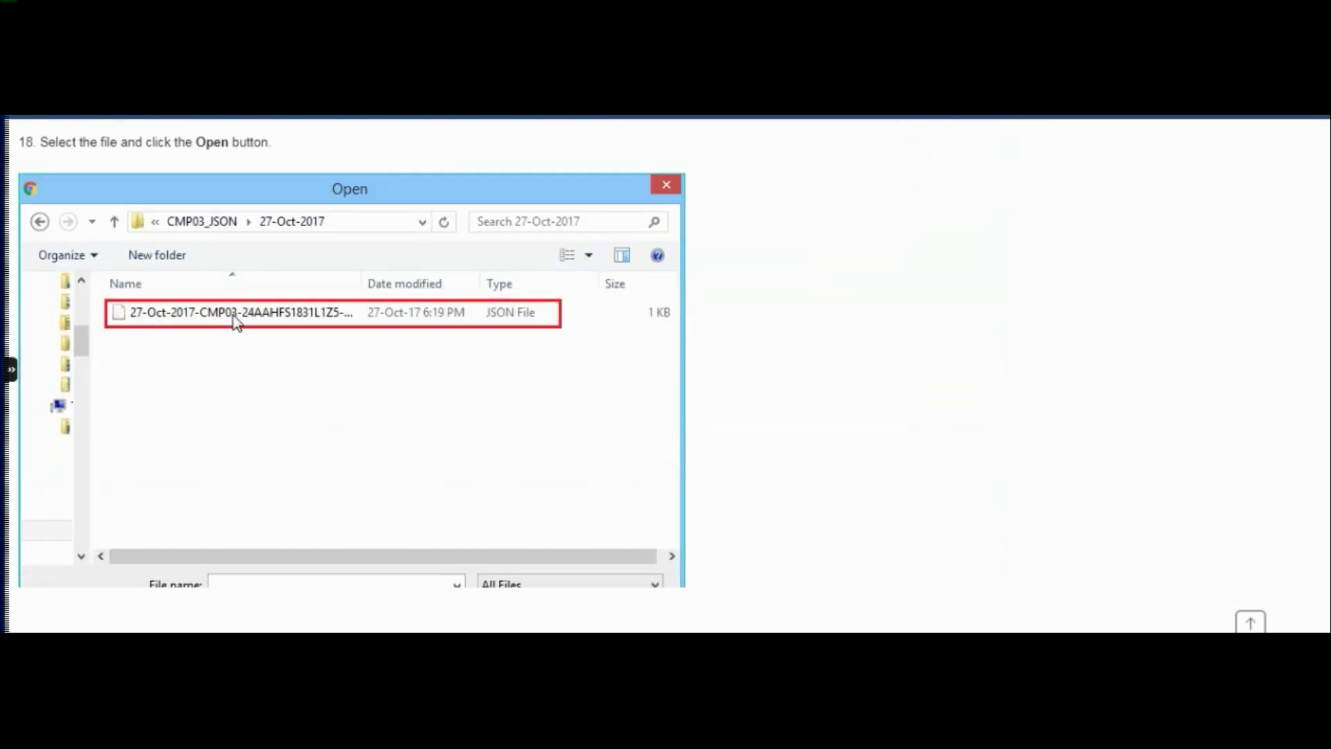
pyautogui.scroll(-3, 277, 329)
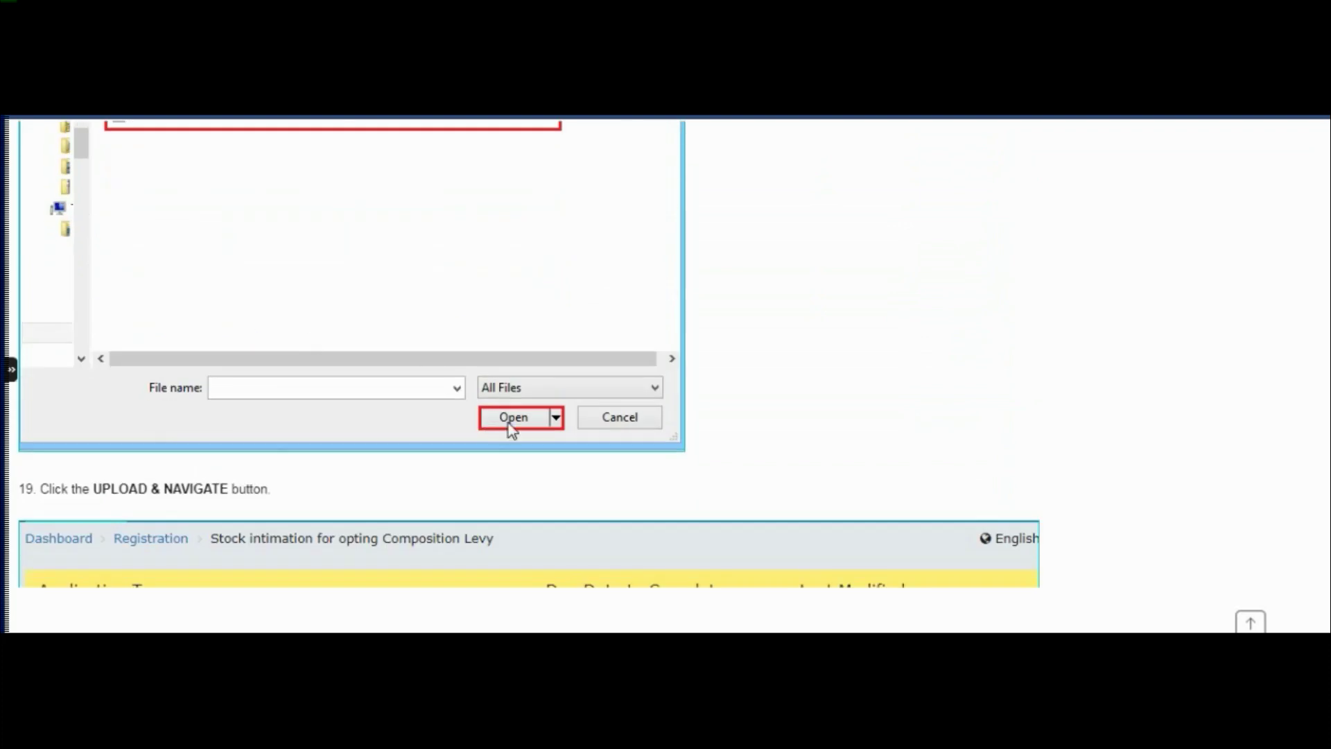
pyautogui.scroll(-9, 510, 425)
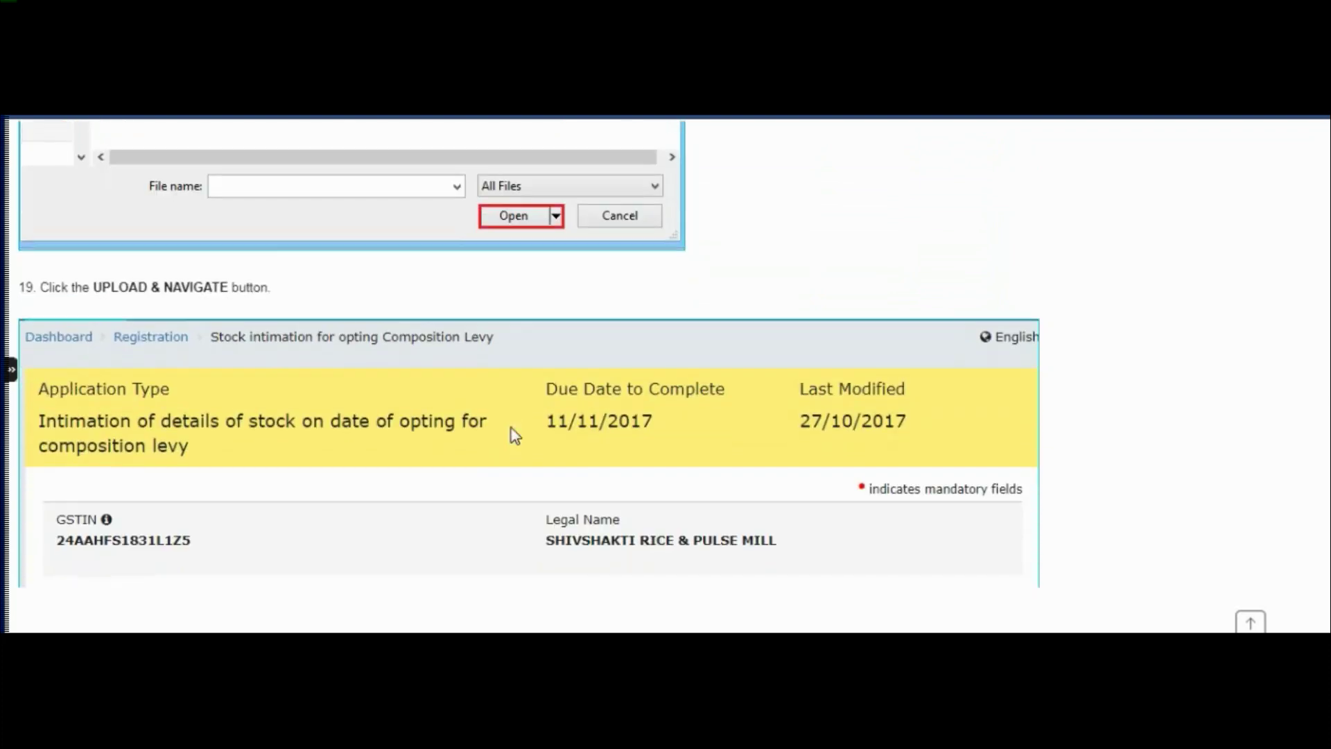
pyautogui.scroll(-3, 510, 432)
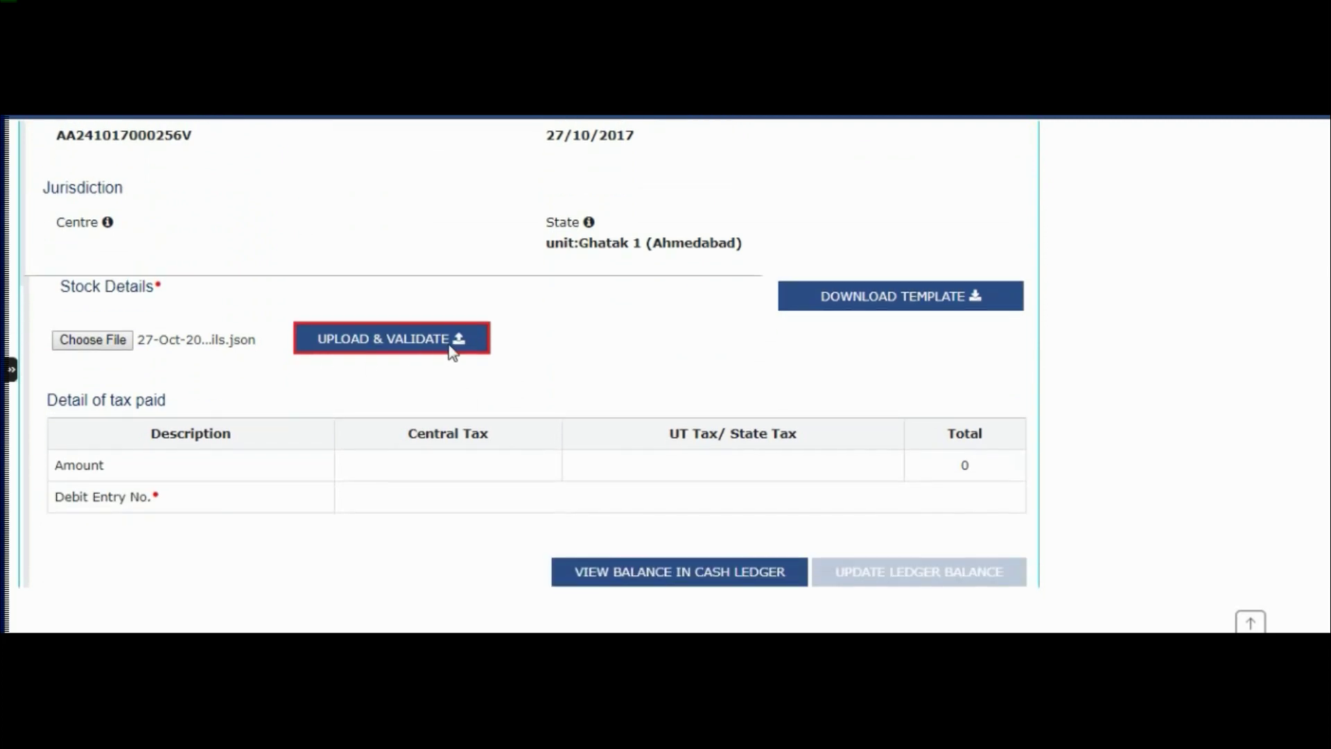
# Examine the sample upload result for the stock details file and the populated Detail of tax paid table
pyautogui.scroll(-7, 506, 367)
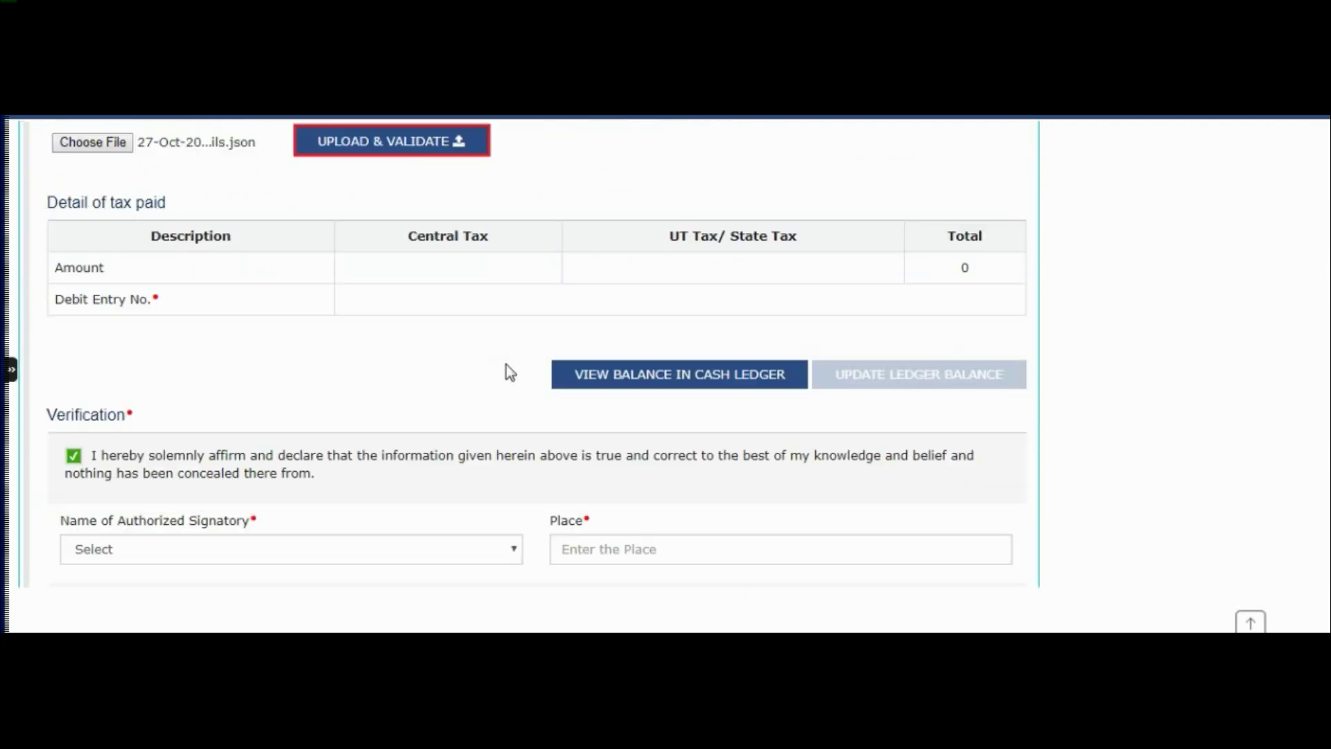
pyautogui.scroll(-6, 507, 372)
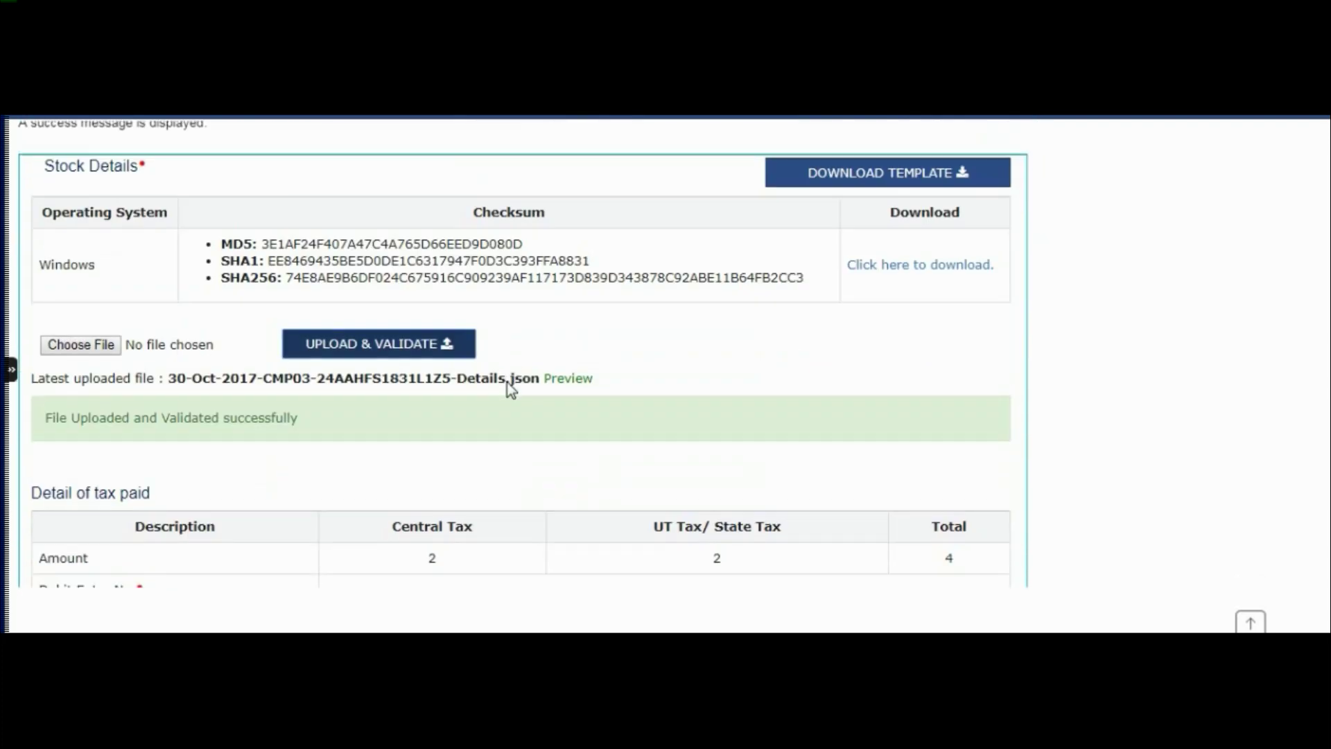
pyautogui.scroll(-2, 511, 390)
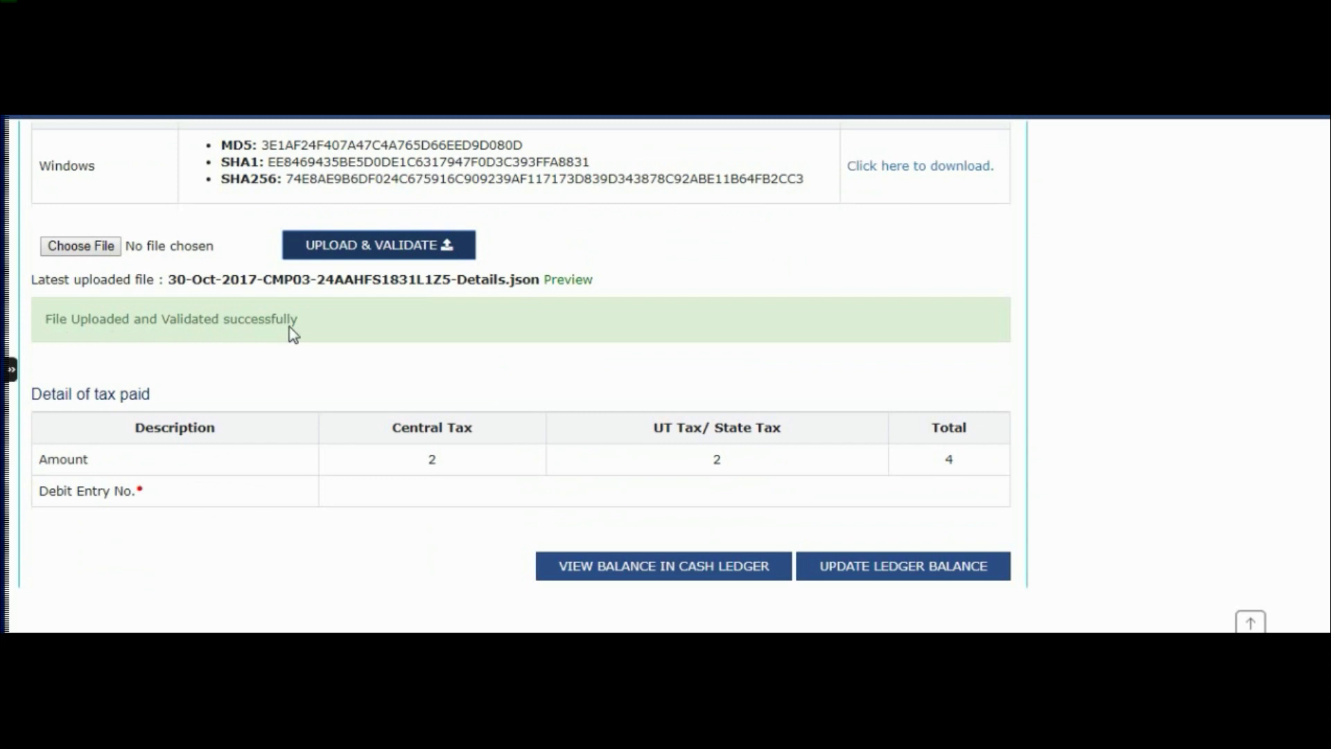
# Read the tax payable rules and the note on missing invoice details, temporarily outlining each passage with a red box
pyautogui.scroll(-4, 588, 329)
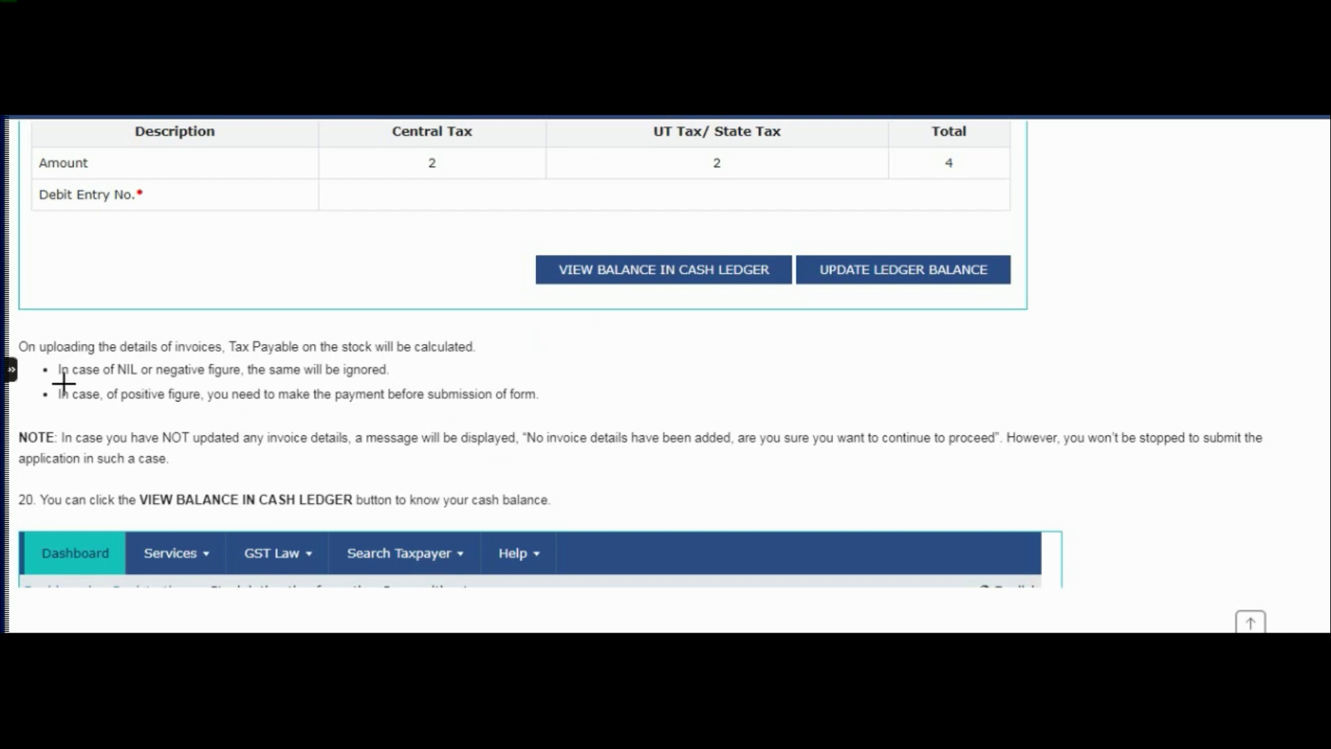
pyautogui.moveTo(11, 326)
pyautogui.mouseDown()
pyautogui.moveTo(24, 365)
pyautogui.moveTo(515, 389)
pyautogui.moveTo(550, 395)
pyautogui.moveTo(553, 426)
pyautogui.moveTo(550, 414)
pyautogui.mouseUp()
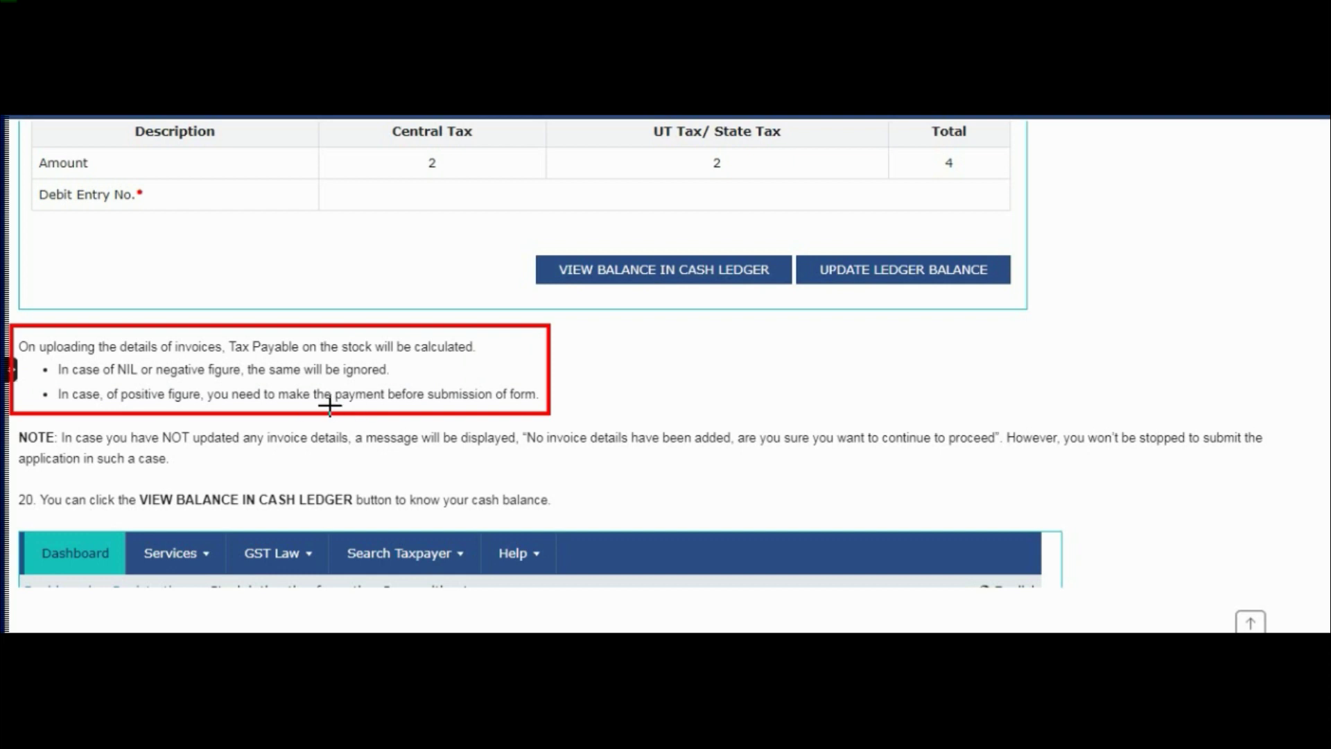
pyautogui.moveTo(5, 418)
pyautogui.mouseDown()
pyautogui.moveTo(166, 487)
pyautogui.moveTo(728, 487)
pyautogui.moveTo(1302, 451)
pyautogui.moveTo(1296, 473)
pyautogui.mouseUp()
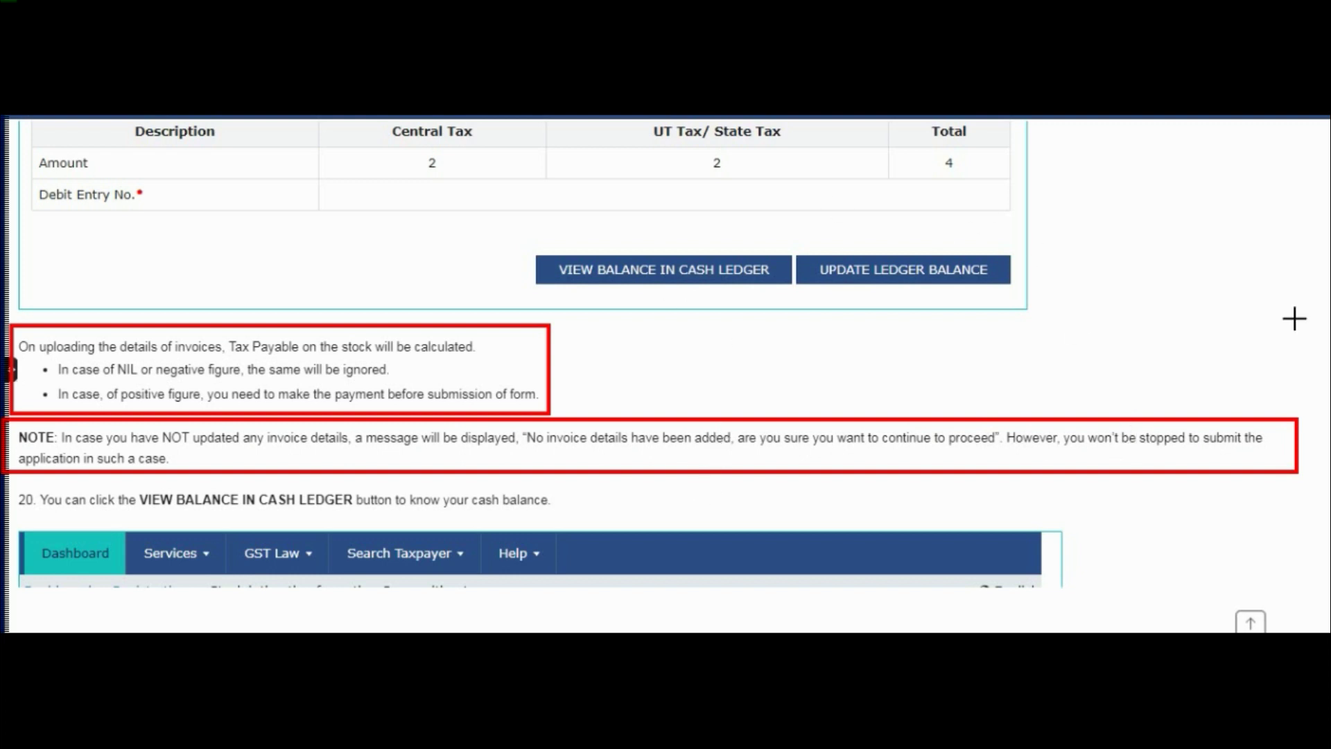
# Read the instructions for viewing the balance in the cash ledger, including the sample Ledger Balance dialog
pyautogui.scroll(-4, 192, 252)
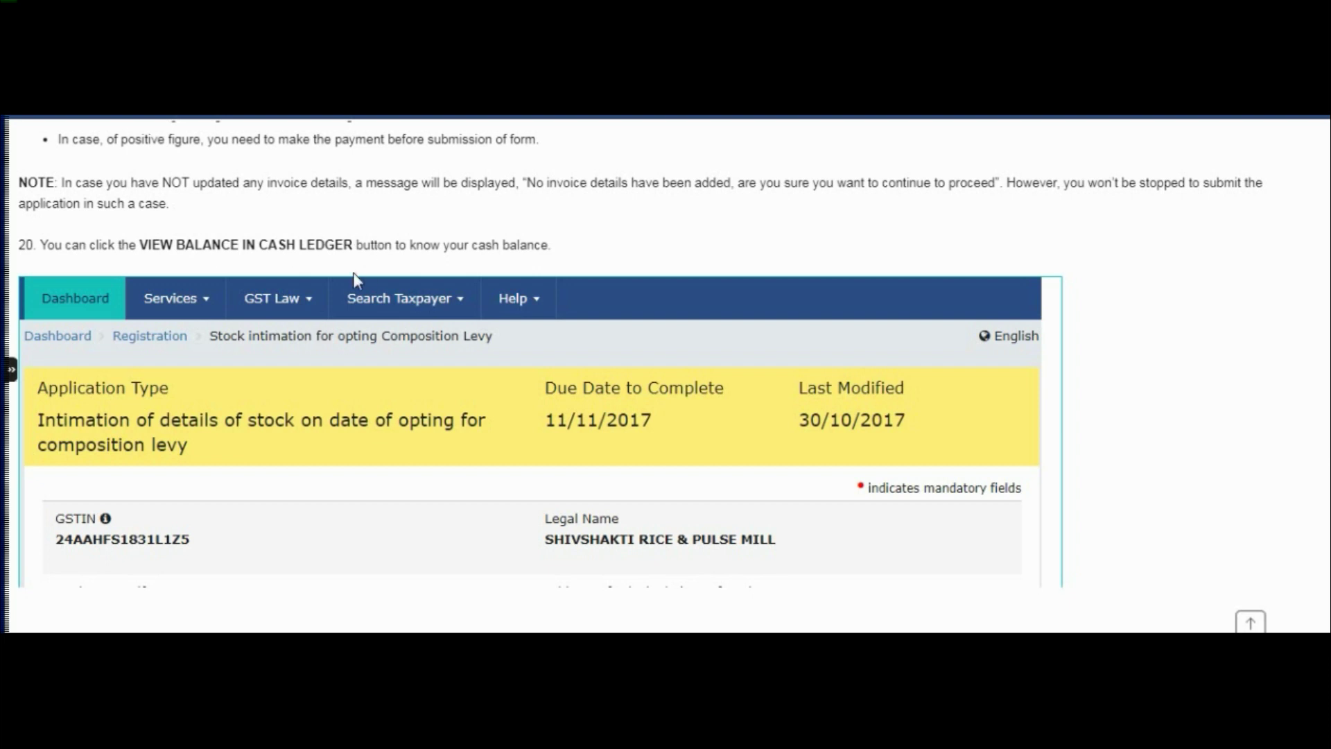
pyautogui.scroll(-14, 889, 399)
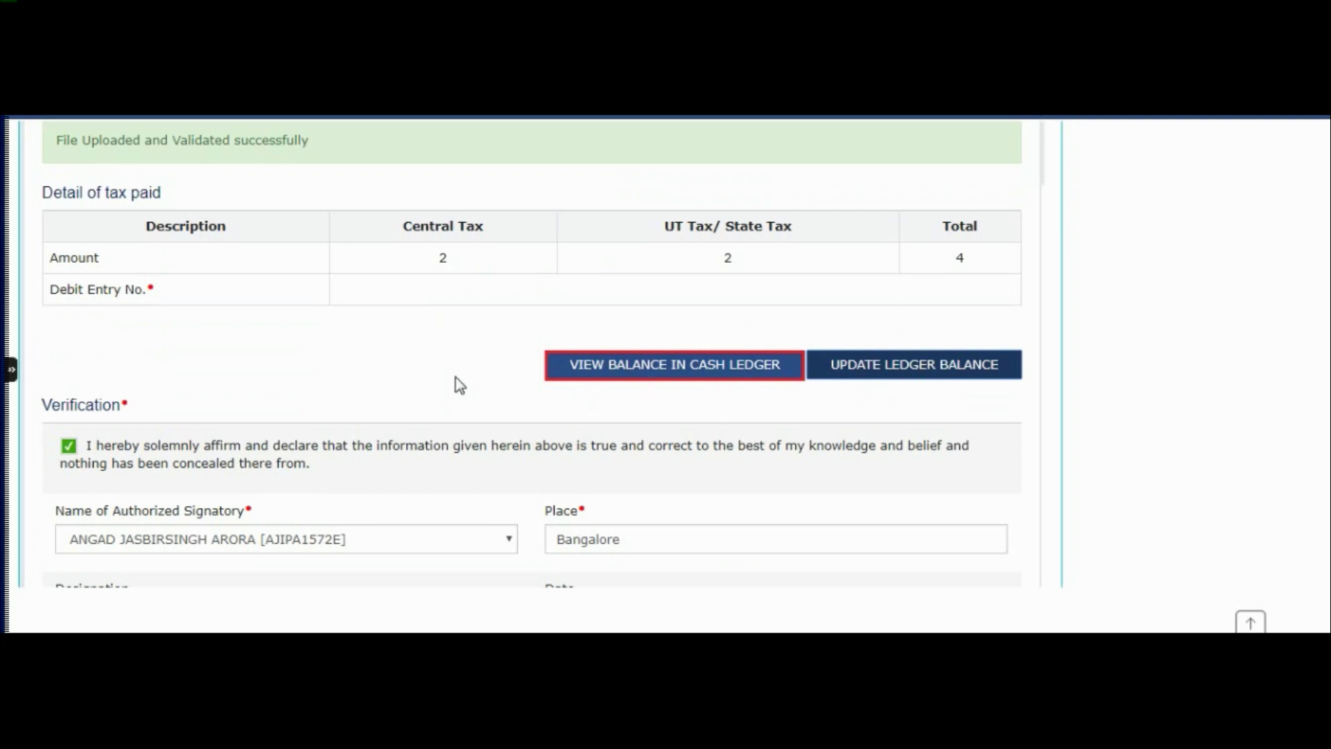
pyautogui.scroll(-4, 455, 383)
pyautogui.scroll(-5, 462, 388)
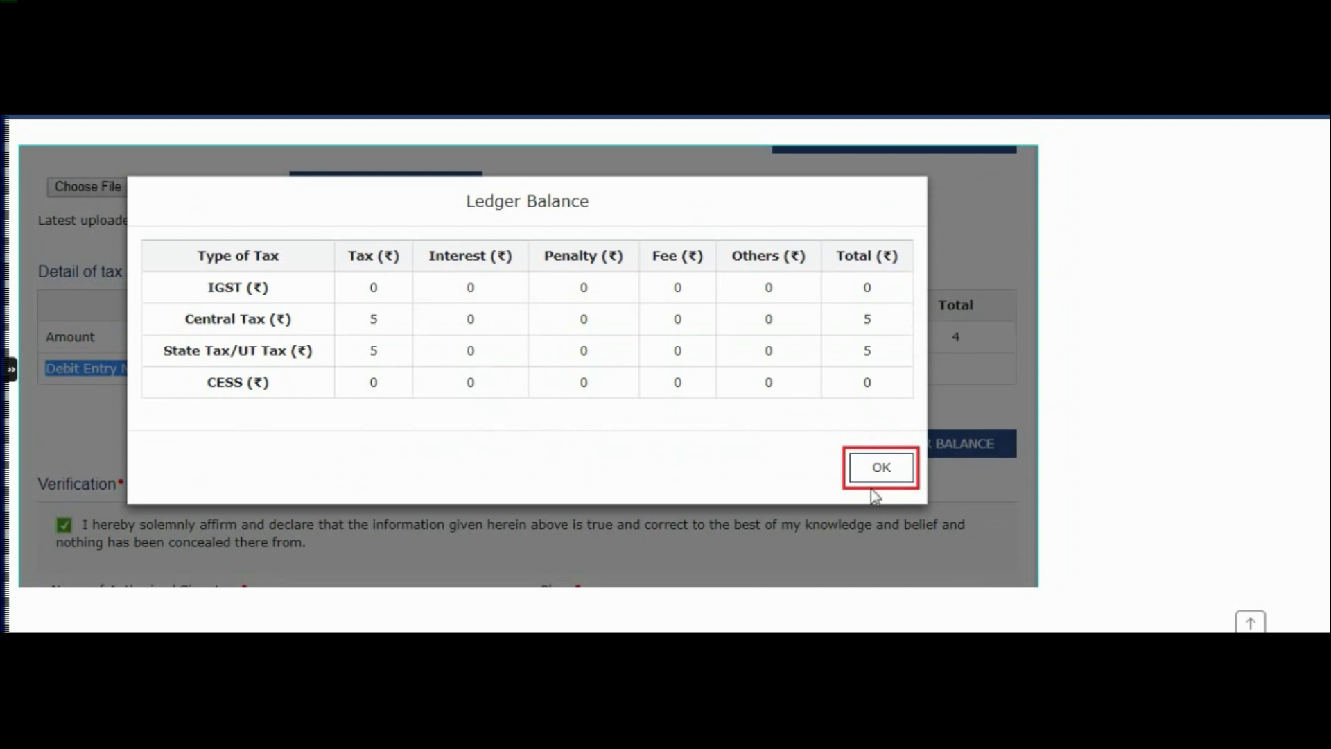
# Examine the cash ledger balance rules, temporarily boxing the minimum balance, NIL figure and insufficient balance paragraphs
pyautogui.scroll(-6, 879, 483)
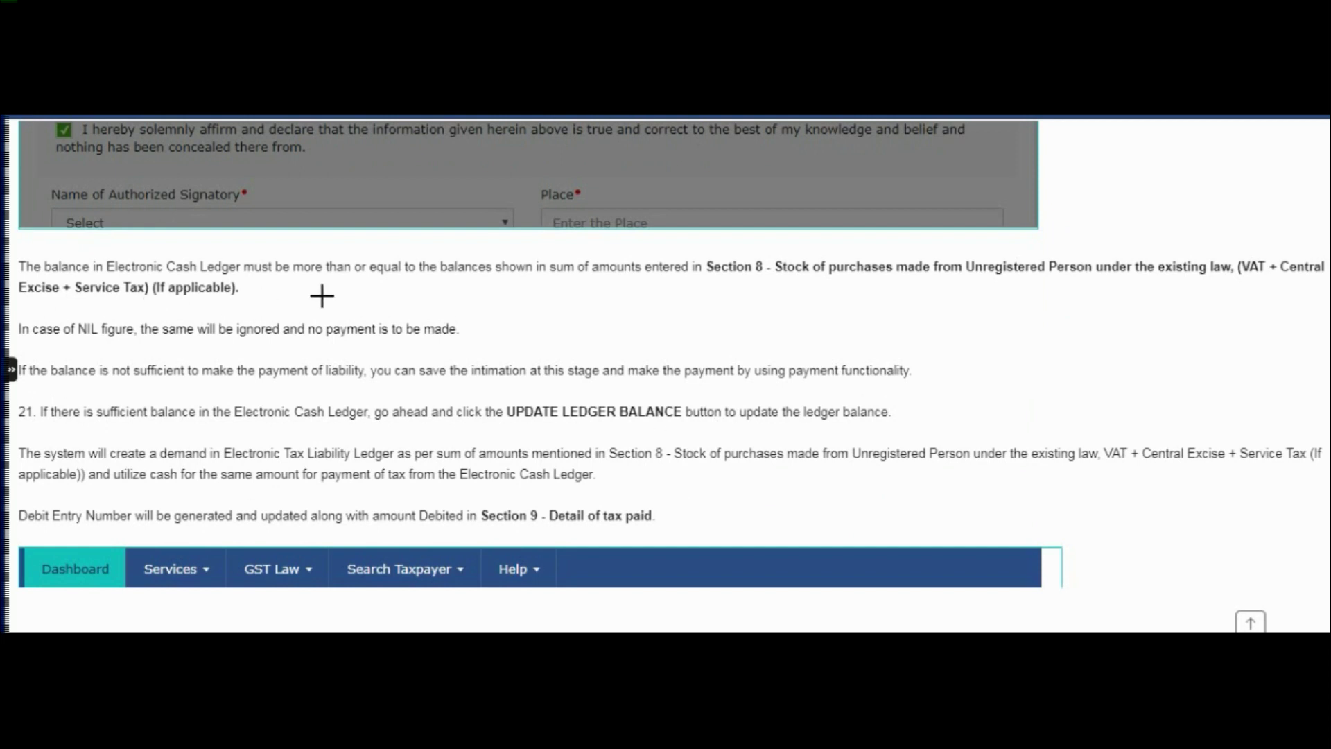
pyautogui.moveTo(18, 248)
pyautogui.mouseDown()
pyautogui.moveTo(28, 300)
pyautogui.moveTo(1304, 326)
pyautogui.moveTo(1328, 326)
pyautogui.moveTo(1329, 307)
pyautogui.mouseUp()
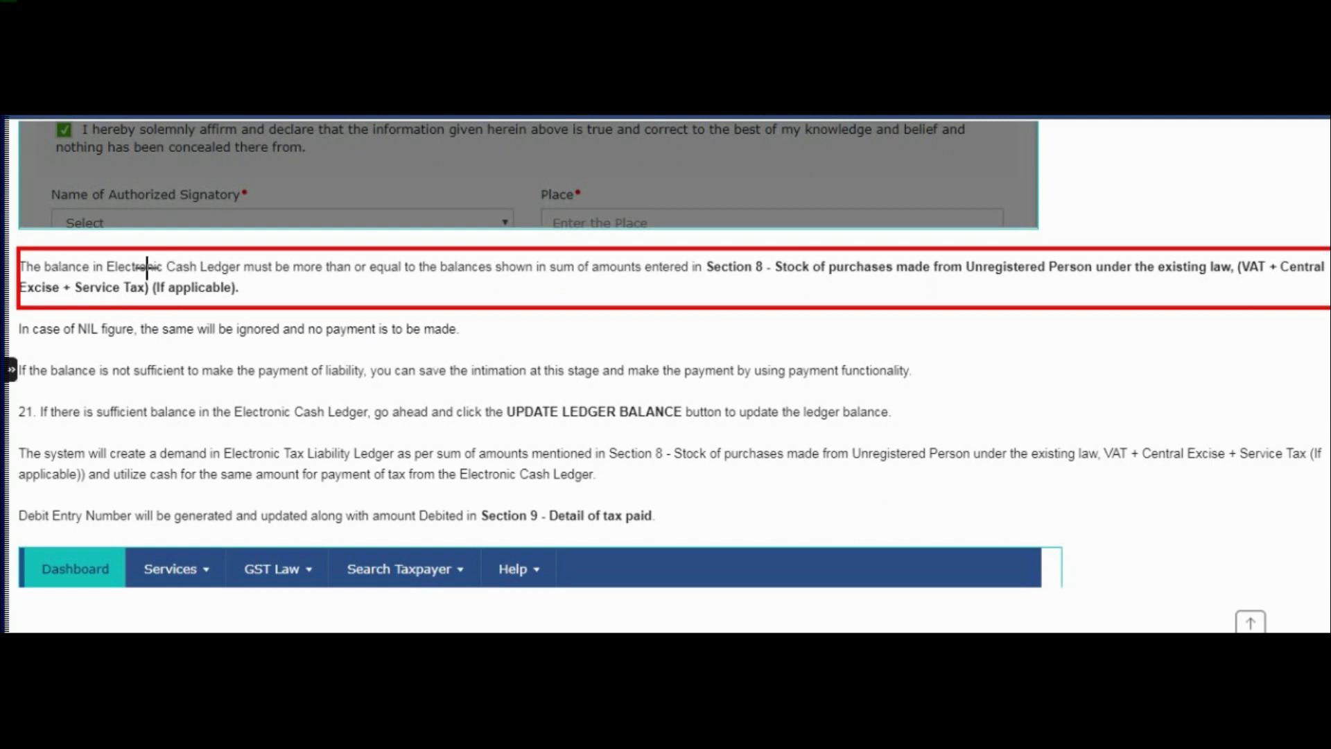
pyautogui.moveTo(17, 316)
pyautogui.mouseDown()
pyautogui.moveTo(133, 347)
pyautogui.moveTo(496, 351)
pyautogui.mouseUp()
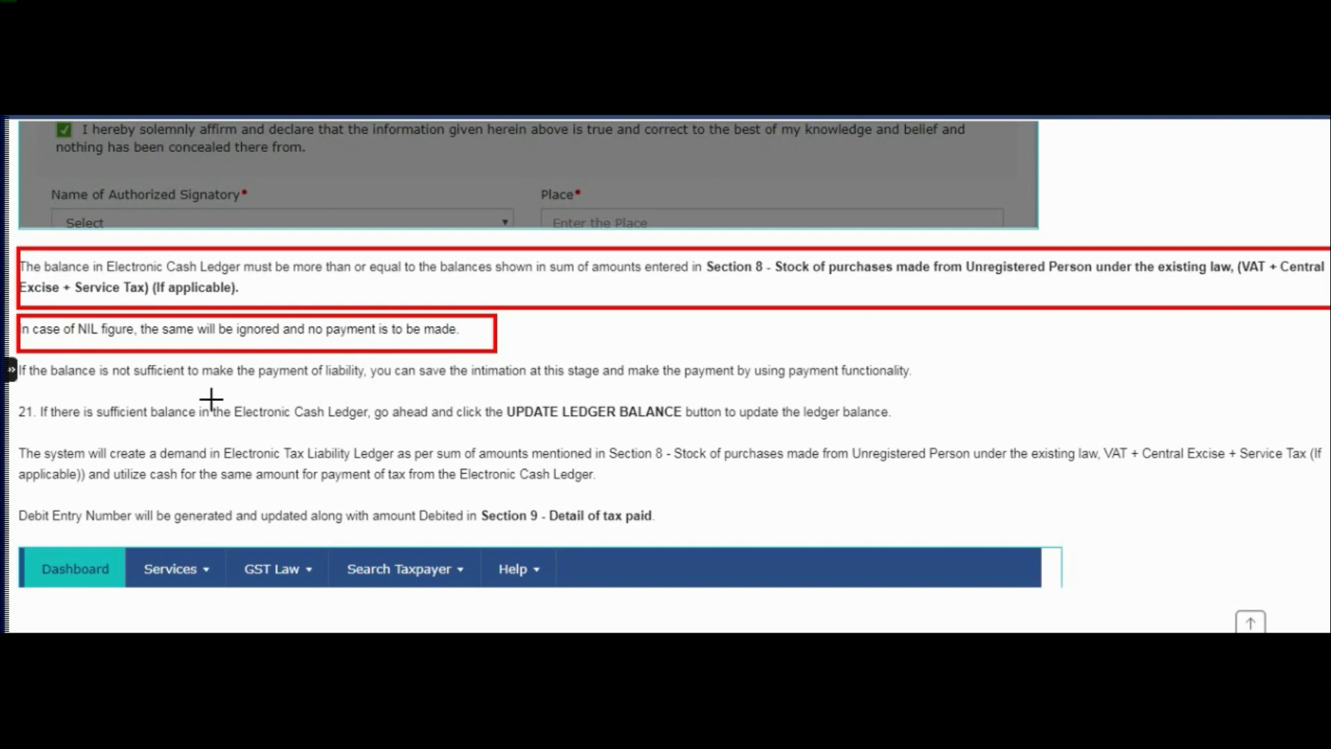
pyautogui.moveTo(19, 352)
pyautogui.mouseDown()
pyautogui.moveTo(188, 386)
pyautogui.moveTo(630, 399)
pyautogui.moveTo(943, 387)
pyautogui.mouseUp()
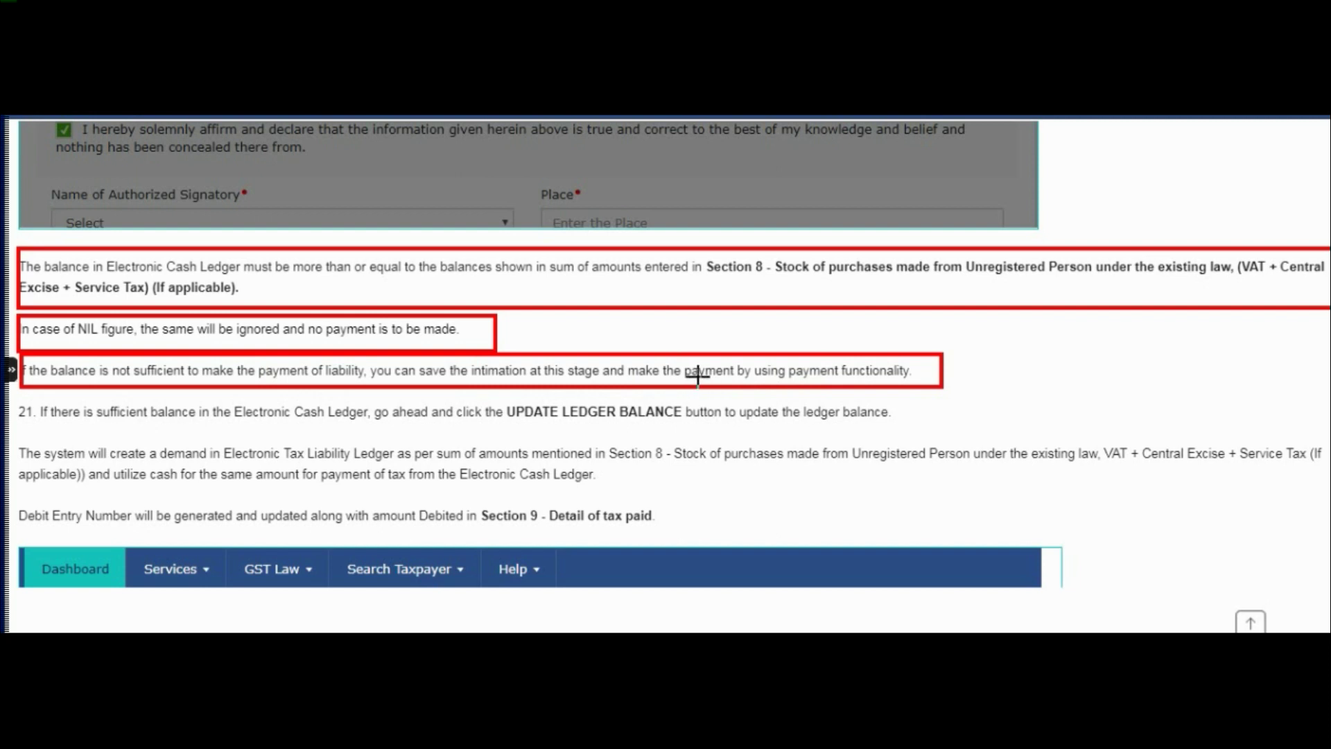
pyautogui.press('Escape')
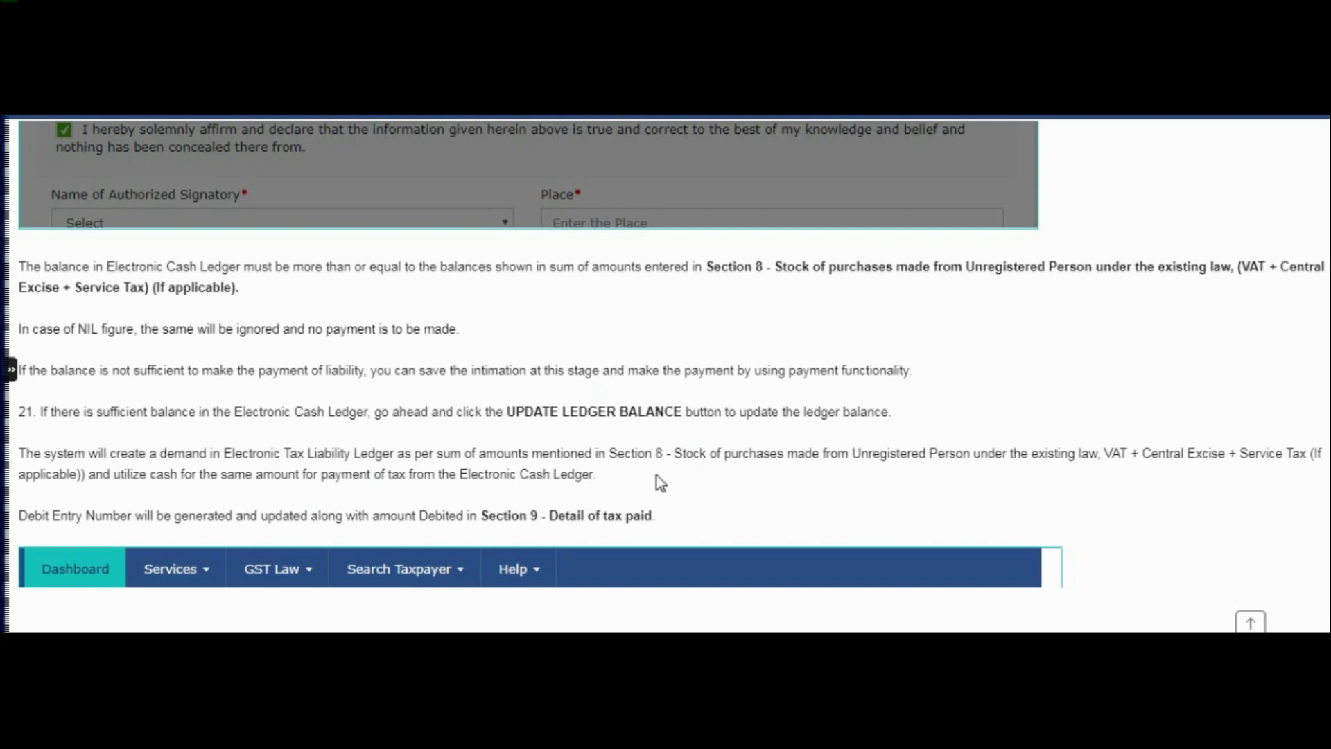
# Examine the Update Ledger Balance illustrations, including the sample debit entry number under Detail of tax paid
pyautogui.scroll(-7, 667, 443)
pyautogui.scroll(-9, 667, 447)
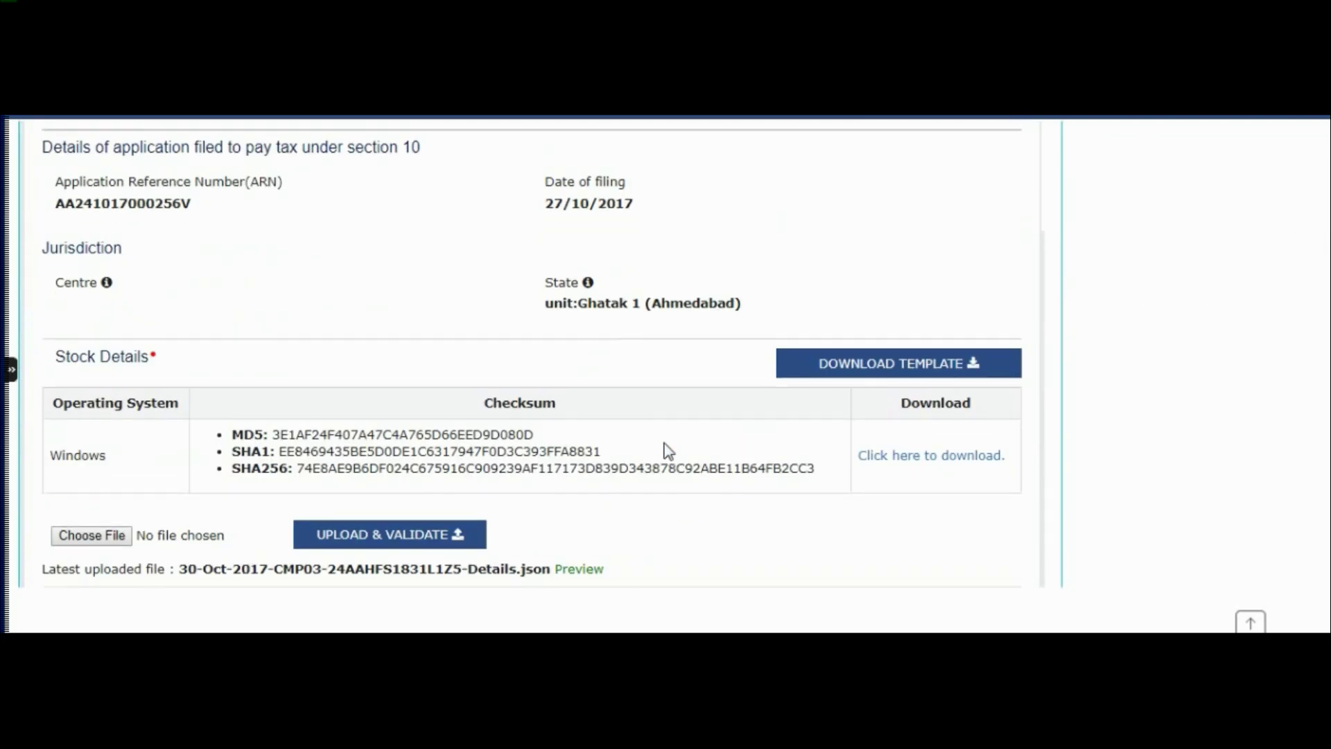
pyautogui.scroll(-3, 667, 450)
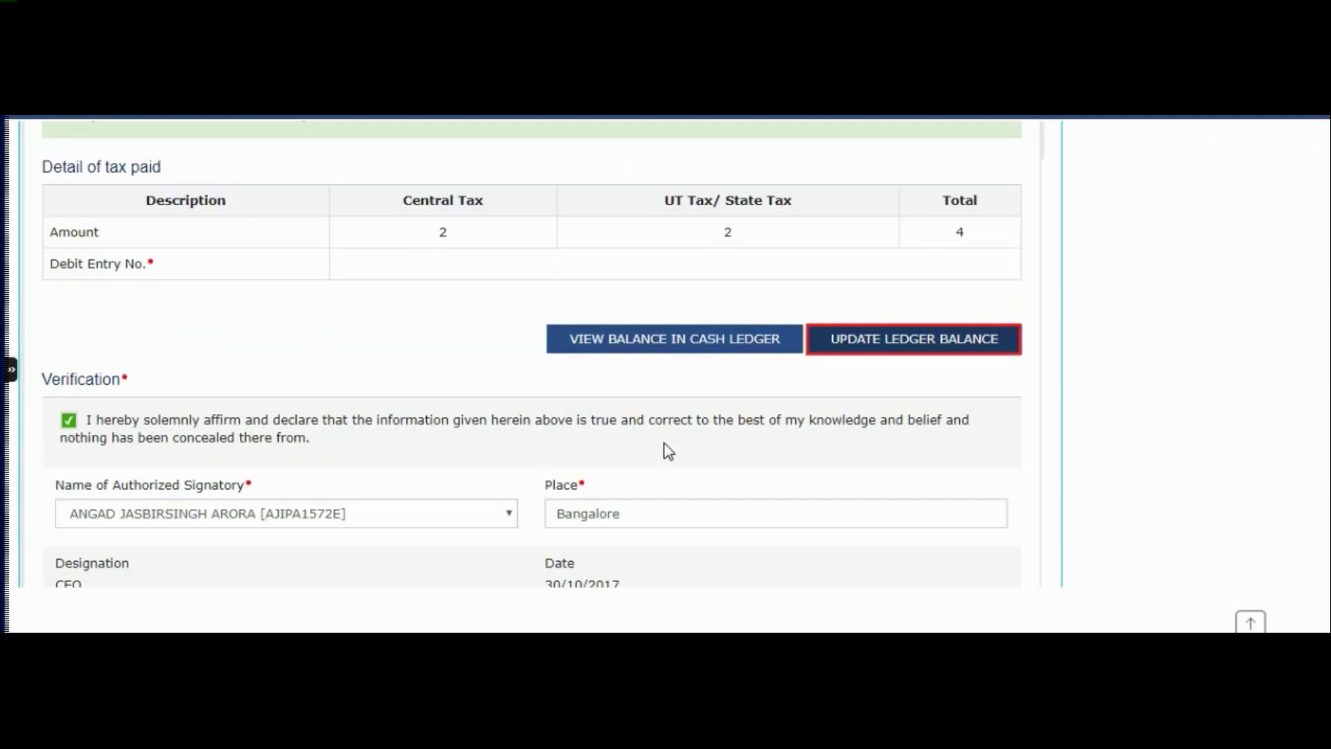
pyautogui.scroll(-10, 791, 366)
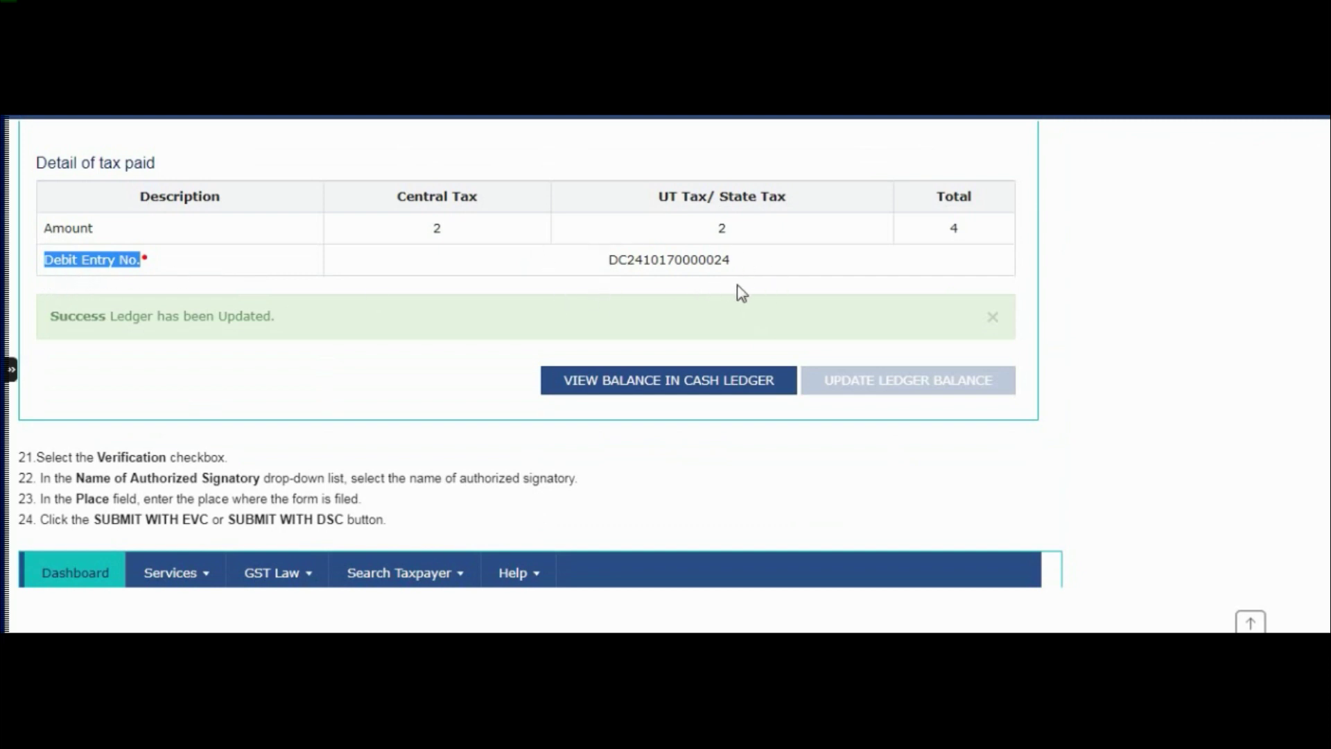
# Examine the verification example covering the declaration checkbox, authorized signatory, place and the DSC and EVC submission options
pyautogui.scroll(-10, 717, 278)
pyautogui.scroll(-6, 721, 297)
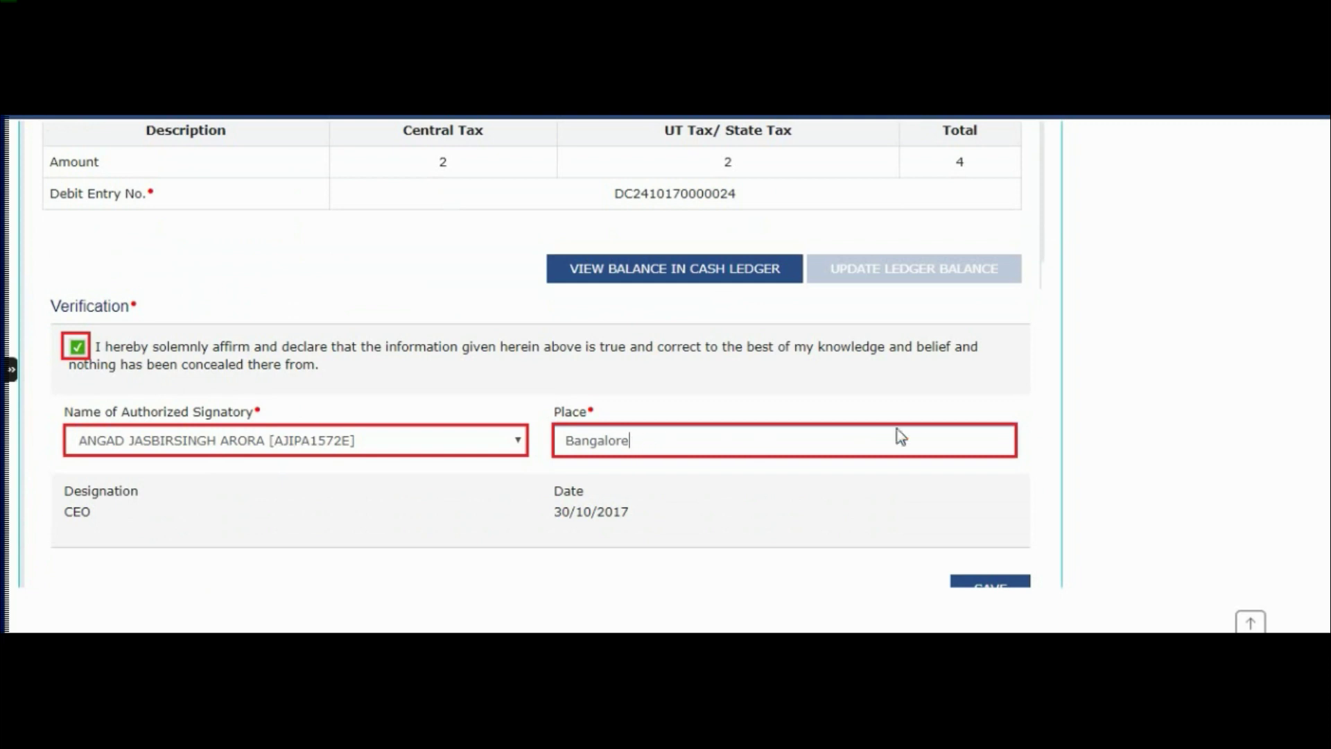
pyautogui.scroll(-3, 915, 416)
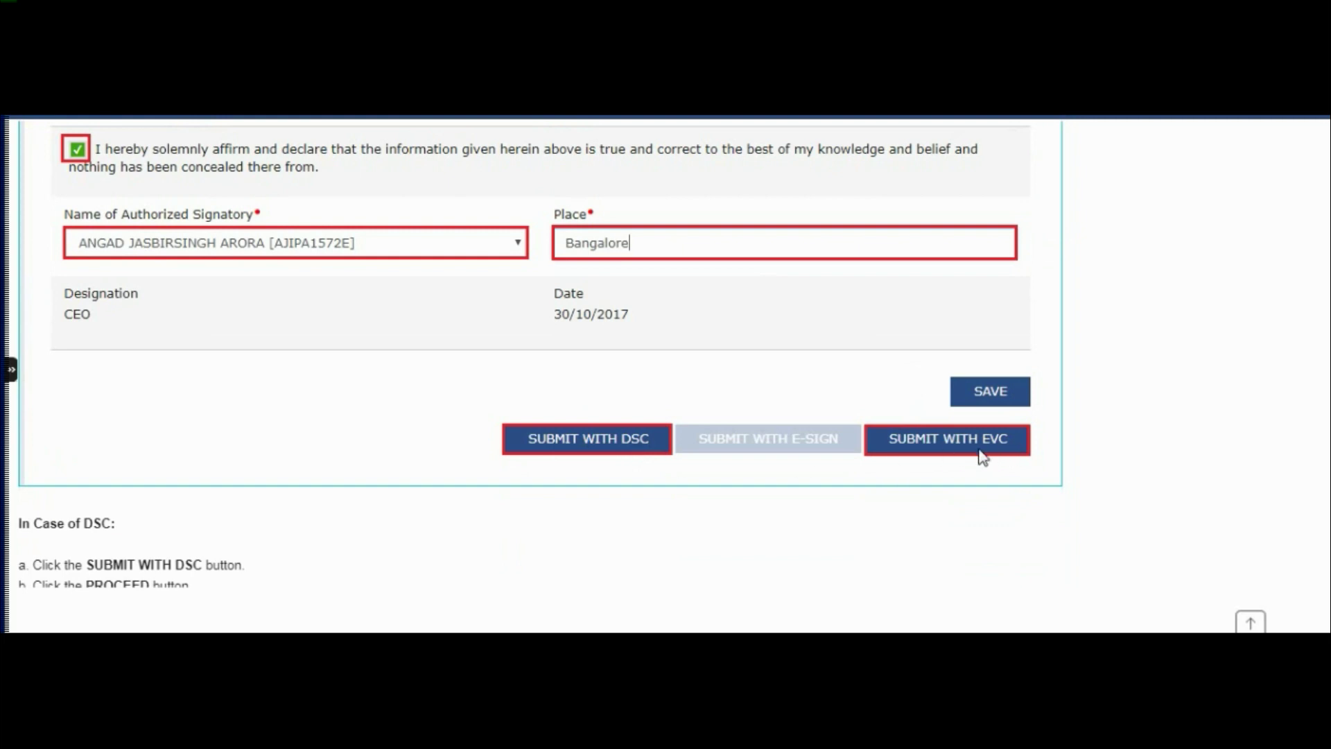
# Read the submission instructions for DSC and EVC, including the sample warning and OTP verification dialogs
pyautogui.scroll(-2, 971, 458)
pyautogui.scroll(-5, 968, 450)
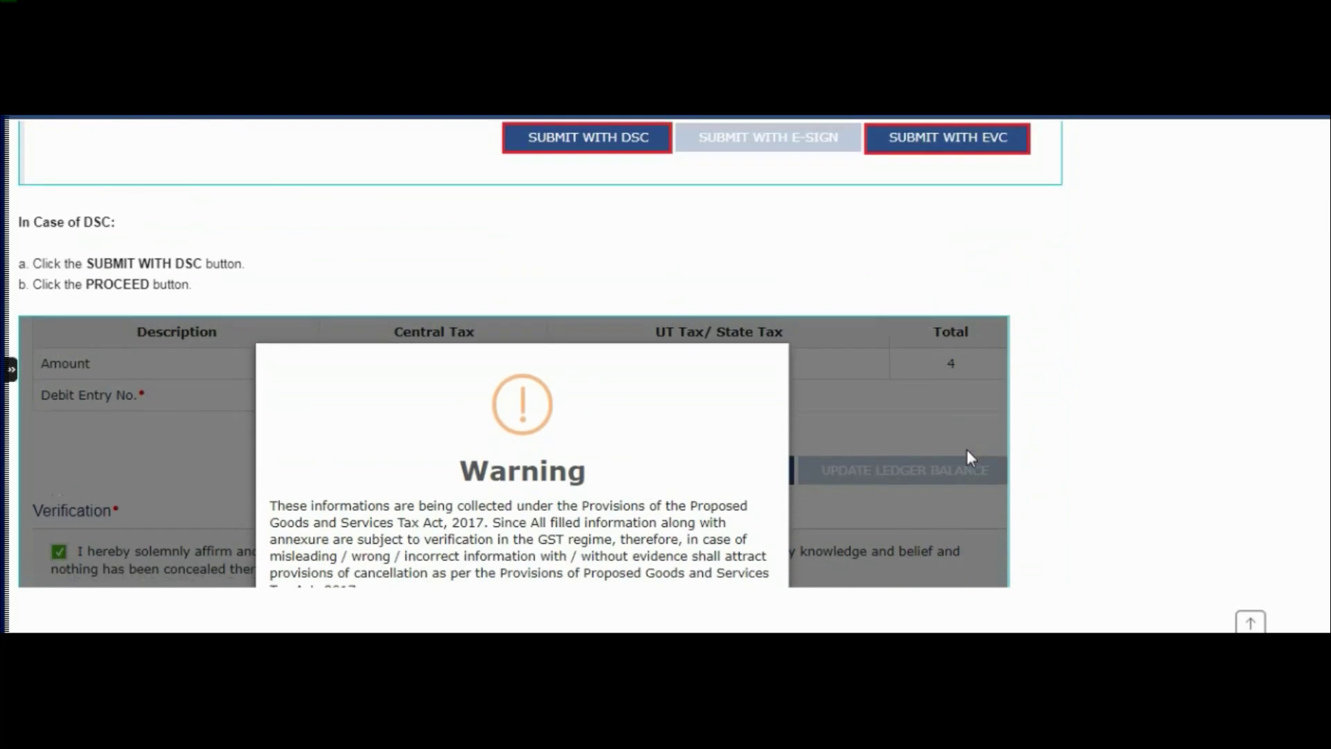
pyautogui.scroll(-5, 600, 463)
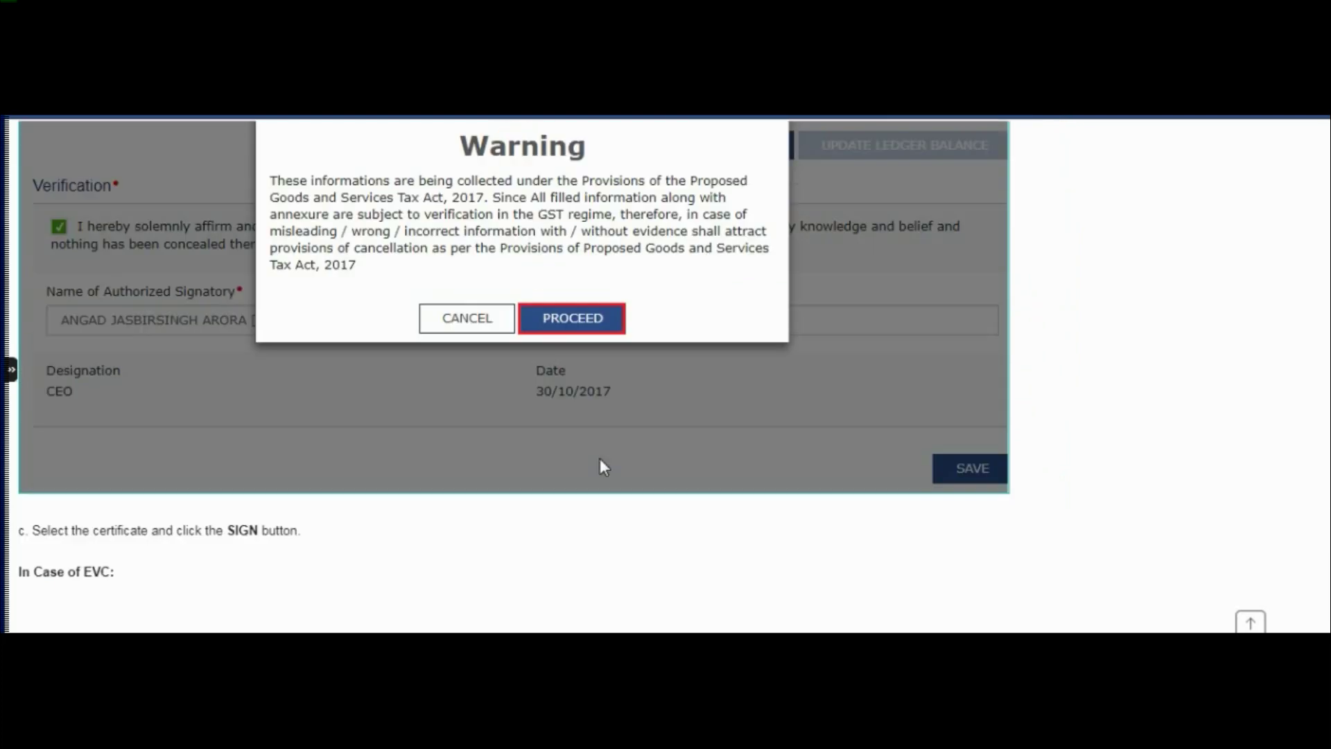
pyautogui.scroll(-3, 601, 463)
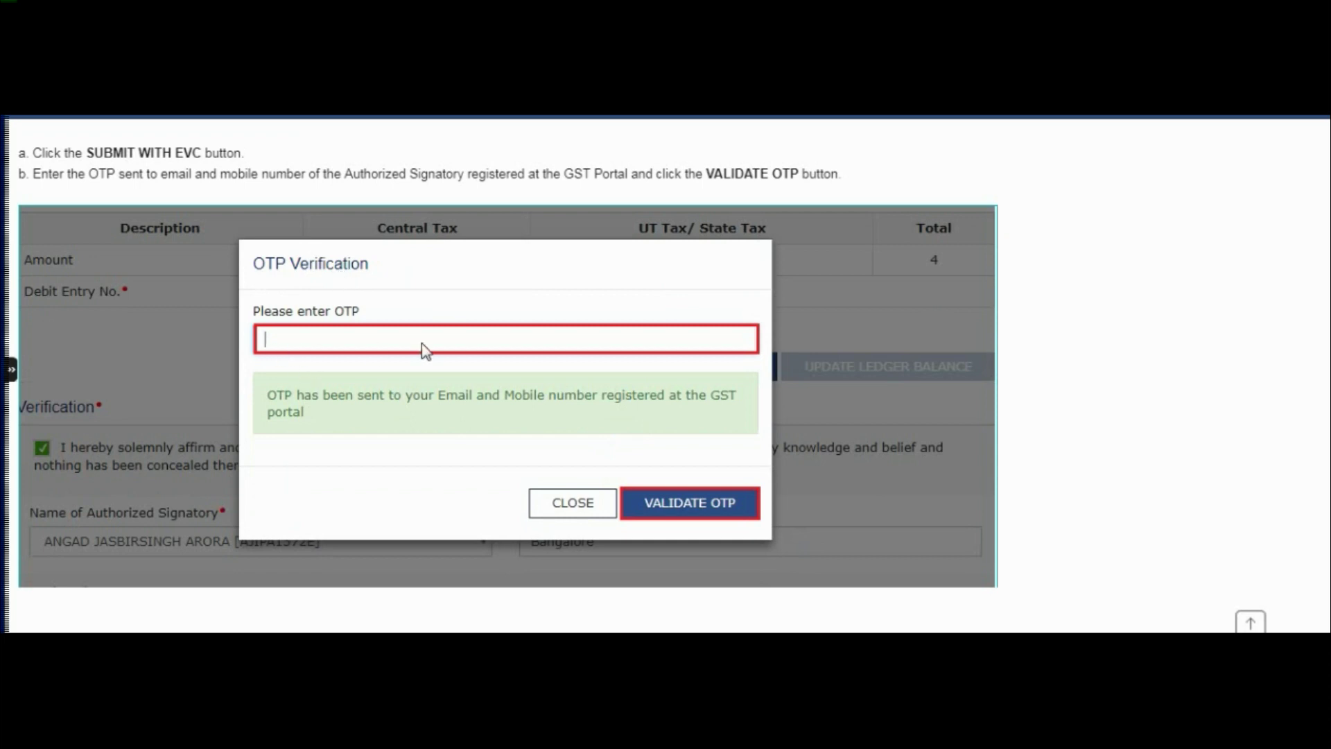
# Examine the sample submission success message, temporarily boxing the ARN with its date and the registered mobile and email text
pyautogui.scroll(-6, 804, 423)
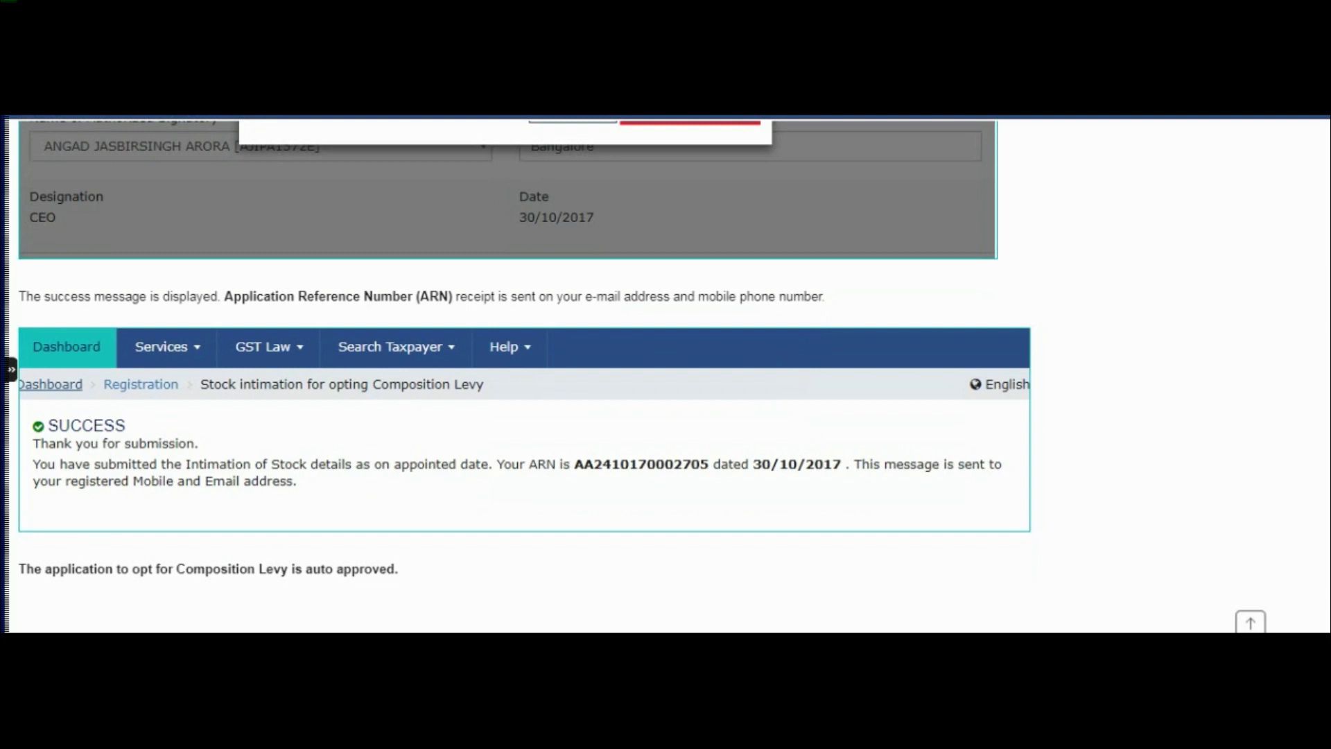
pyautogui.moveTo(486, 444)
pyautogui.mouseDown()
pyautogui.moveTo(511, 490)
pyautogui.moveTo(849, 502)
pyautogui.mouseUp()
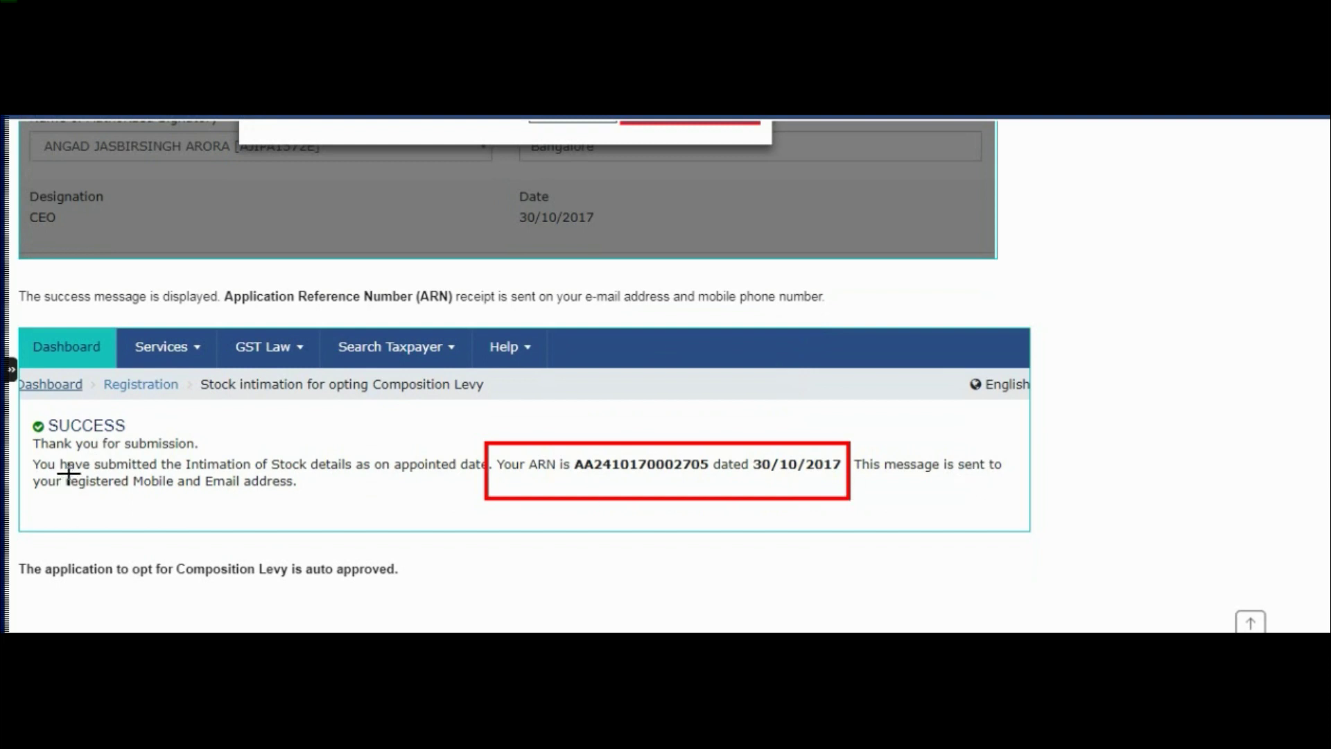
pyautogui.moveTo(67, 466)
pyautogui.mouseDown()
pyautogui.moveTo(104, 496)
pyautogui.moveTo(316, 501)
pyautogui.mouseUp()
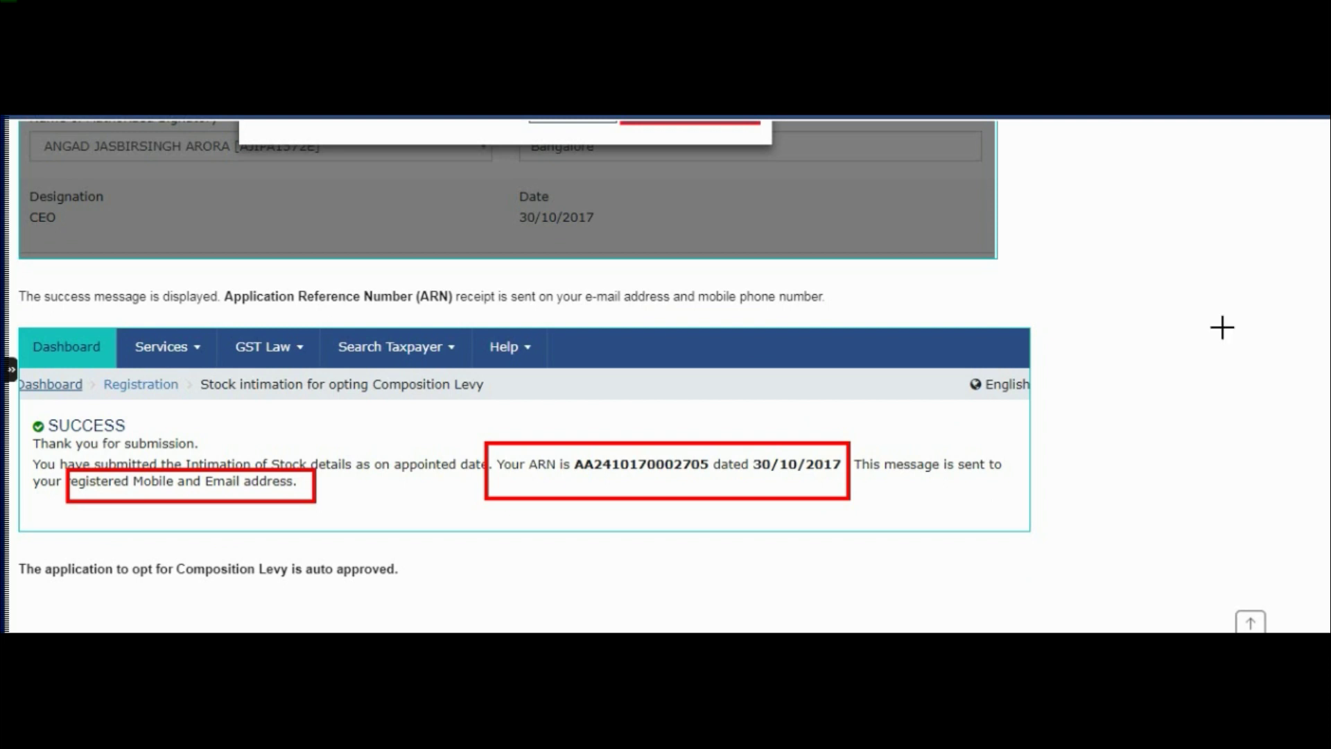
pyautogui.press('Escape')
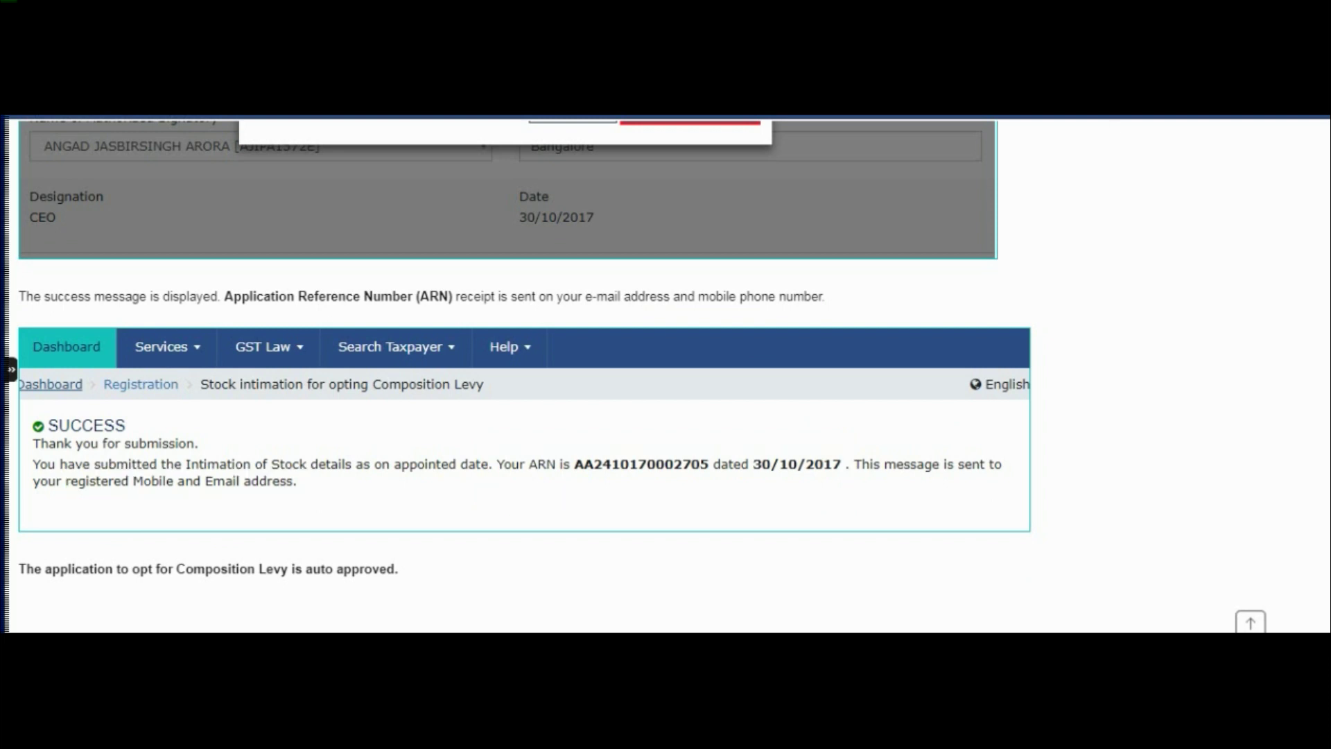